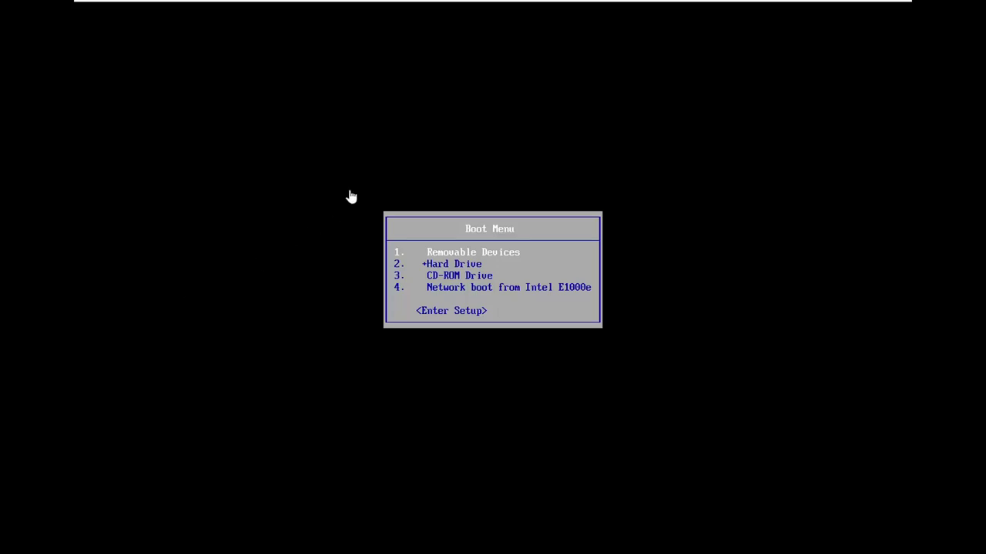
Step: Boot the computer from the CD-ROM drive to load the Windows installation media
{"action": "key", "text": "Down"}
{"action": "key", "text": "Down"}
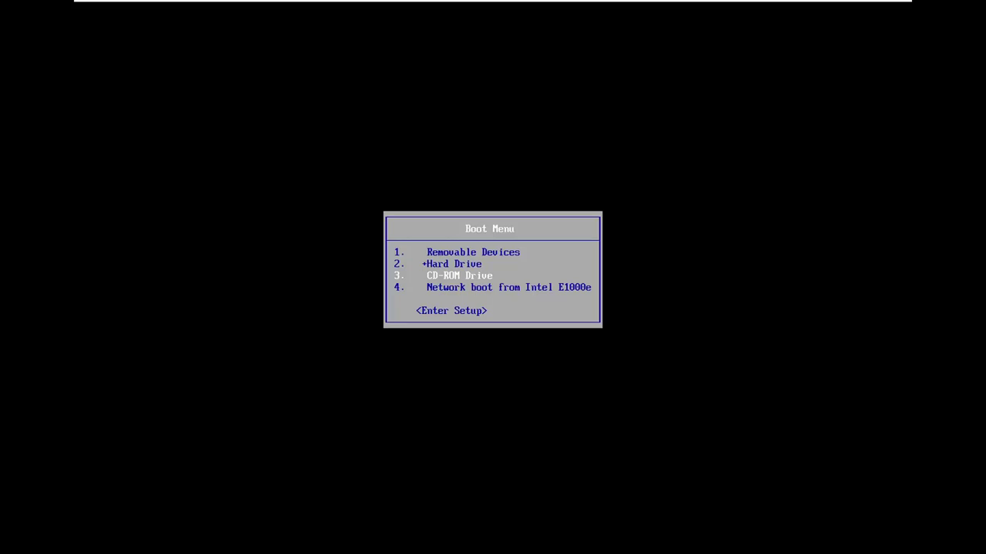
{"action": "key", "text": "Return"}
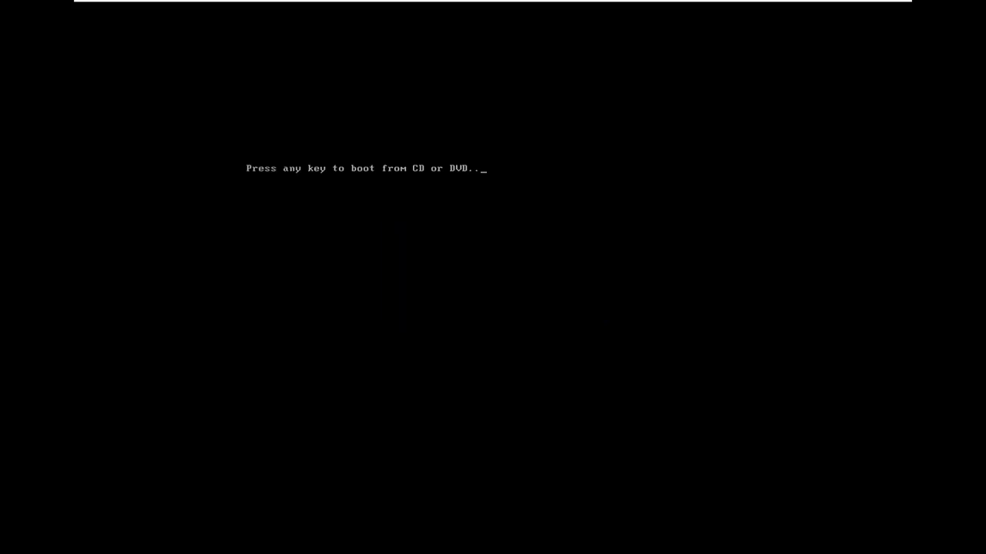
{"action": "key", "text": "Return"}
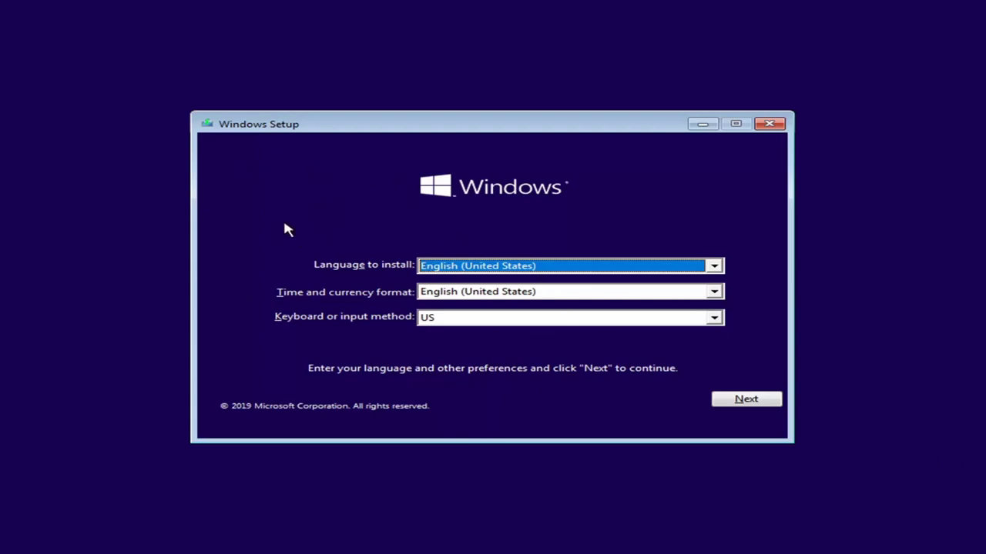
Step: Accept the language settings, enter the repair environment and start System Restore for Windows 10 from the troubleshooting options
{"action": "left_click", "coordinate": [738, 402]}
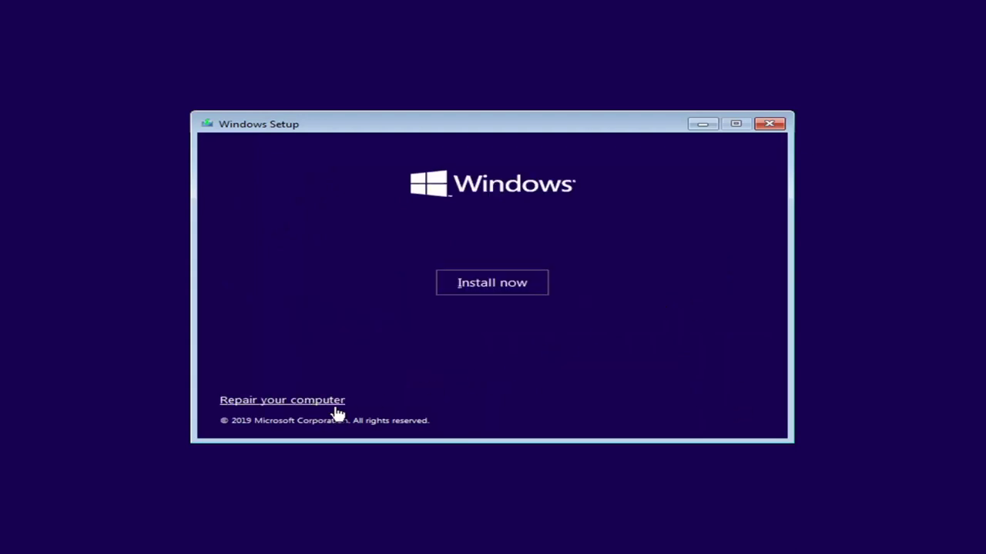
{"action": "left_click", "coordinate": [272, 400]}
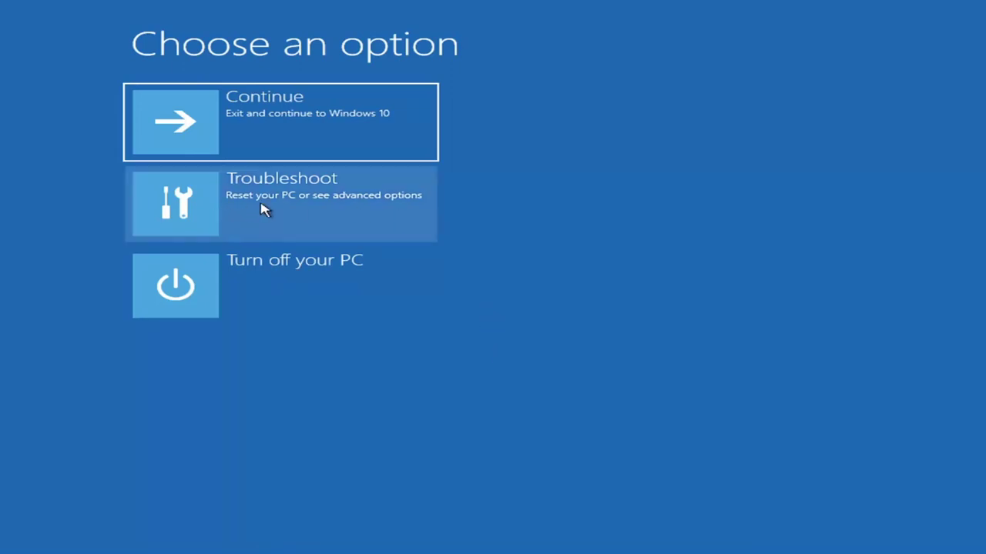
{"action": "left_click", "coordinate": [297, 218]}
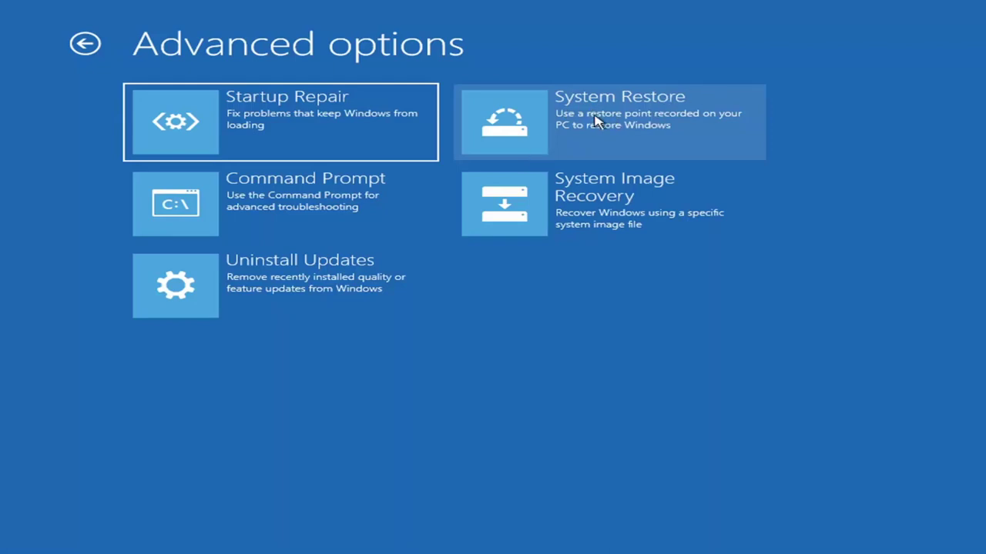
{"action": "left_click", "coordinate": [570, 129]}
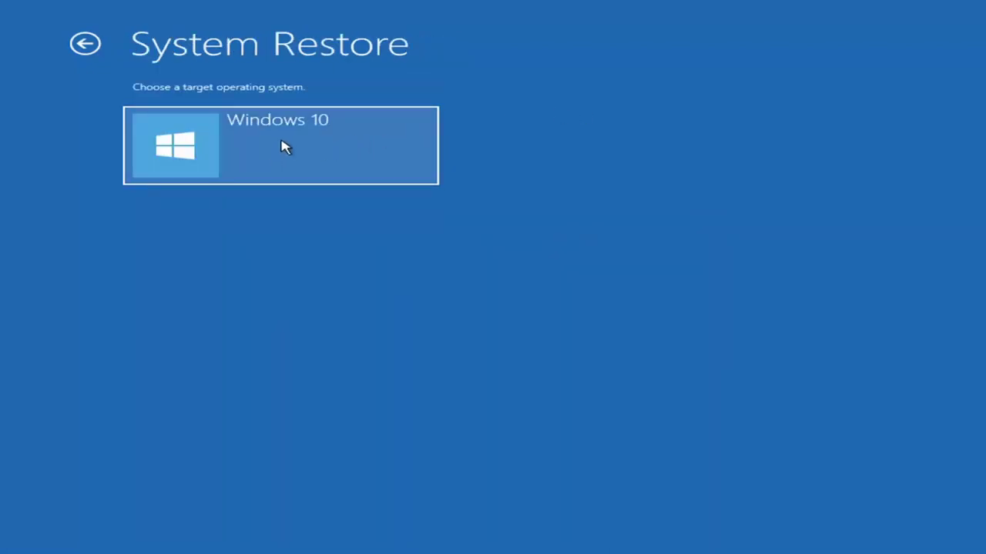
{"action": "left_click", "coordinate": [231, 149]}
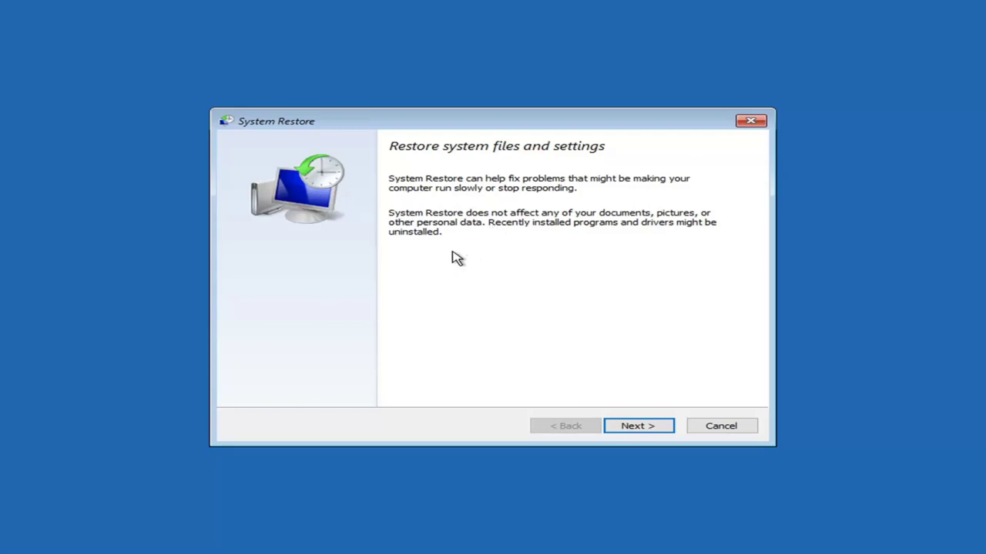
Step: Restore the system to the "Before Updates" restore point of 12/6/2020 5:30:10 AM and restart the computer
{"action": "left_click", "coordinate": [638, 431]}
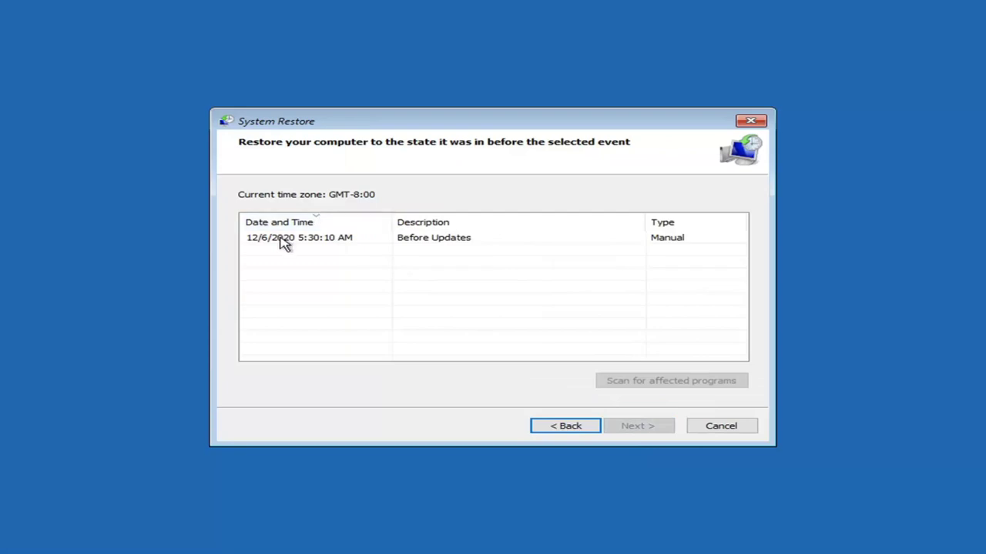
{"action": "left_click", "coordinate": [343, 240]}
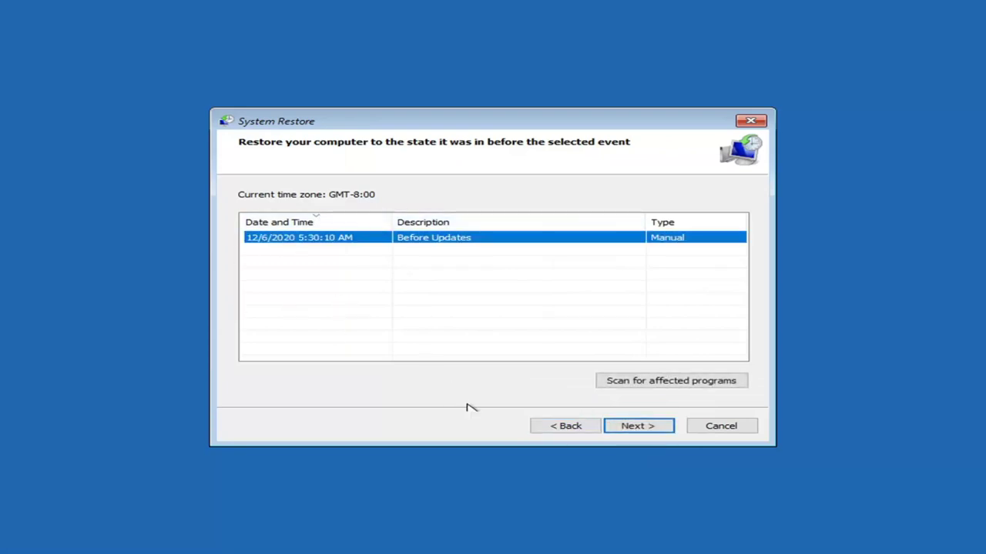
{"action": "left_click", "coordinate": [633, 429]}
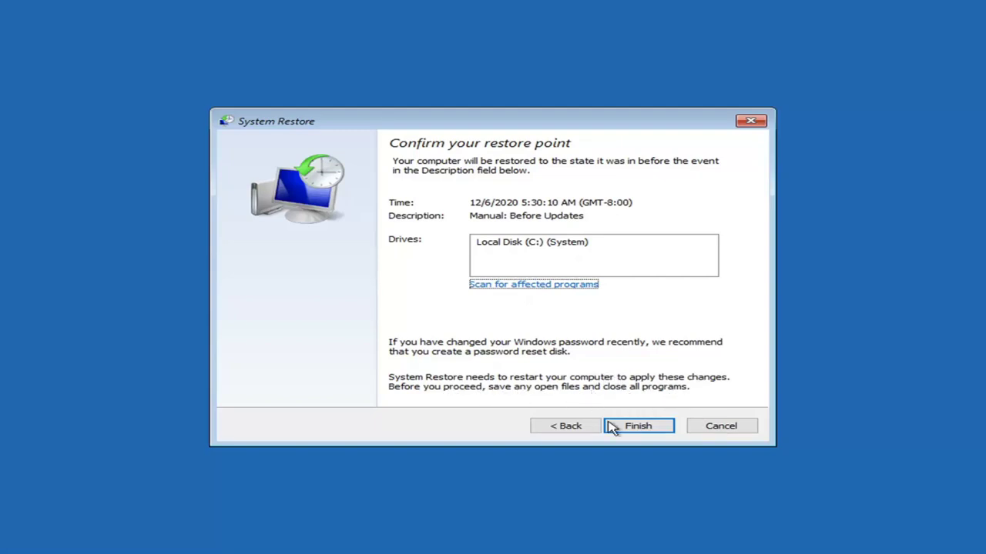
{"action": "left_click", "coordinate": [636, 430]}
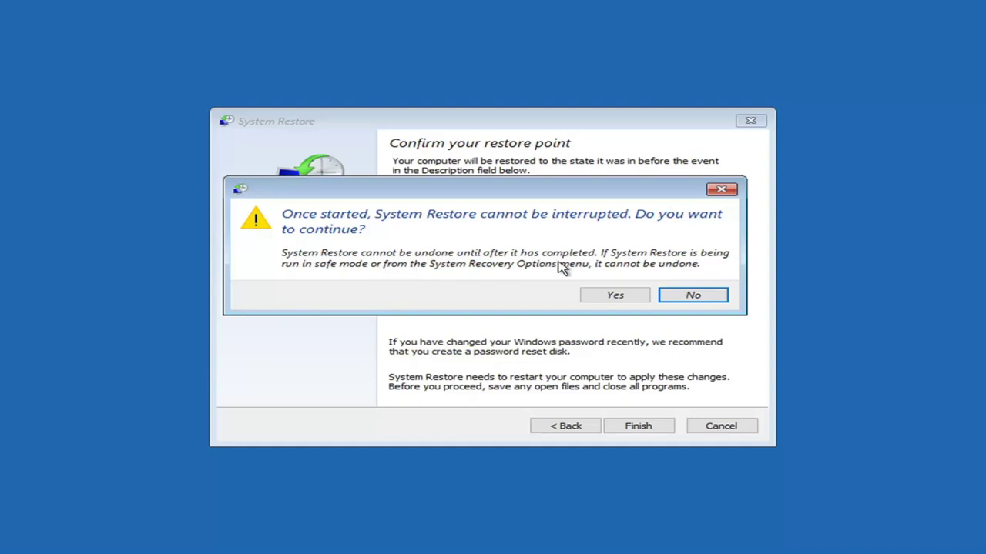
{"action": "left_click", "coordinate": [615, 297]}
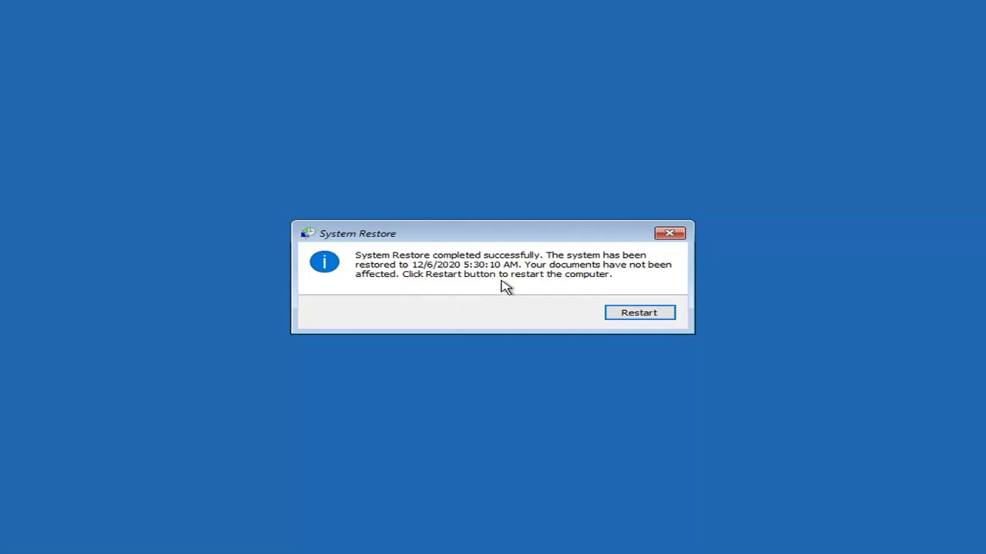
{"action": "left_click", "coordinate": [638, 315]}
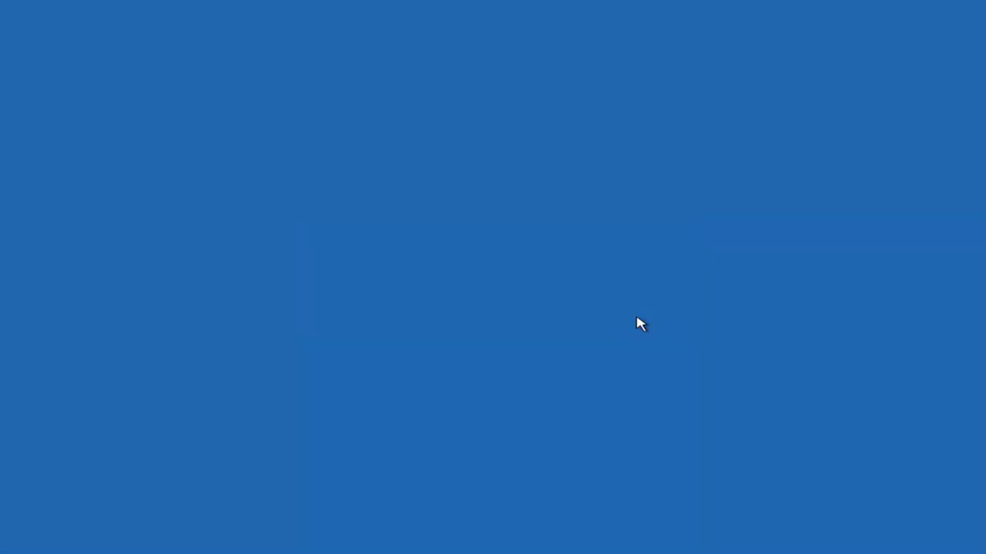
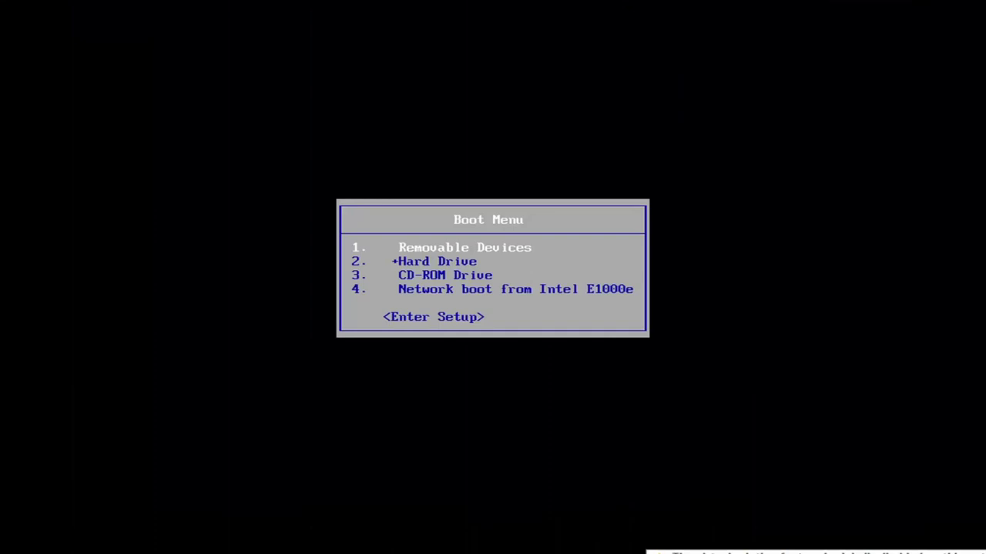
Step: Boot from the CD-ROM drive again to return to Windows Setup after the restore
{"action": "key", "text": "Down"}
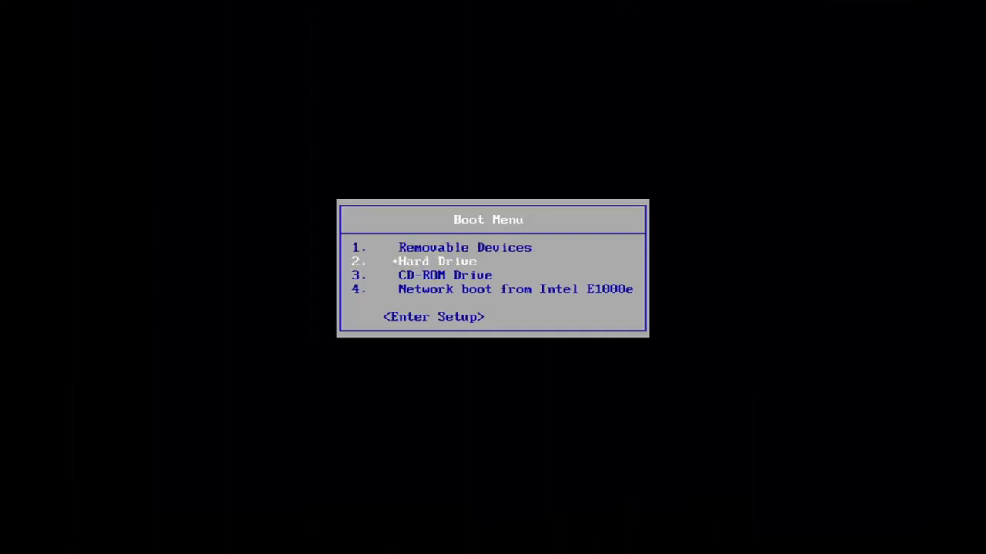
{"action": "key", "text": "Down"}
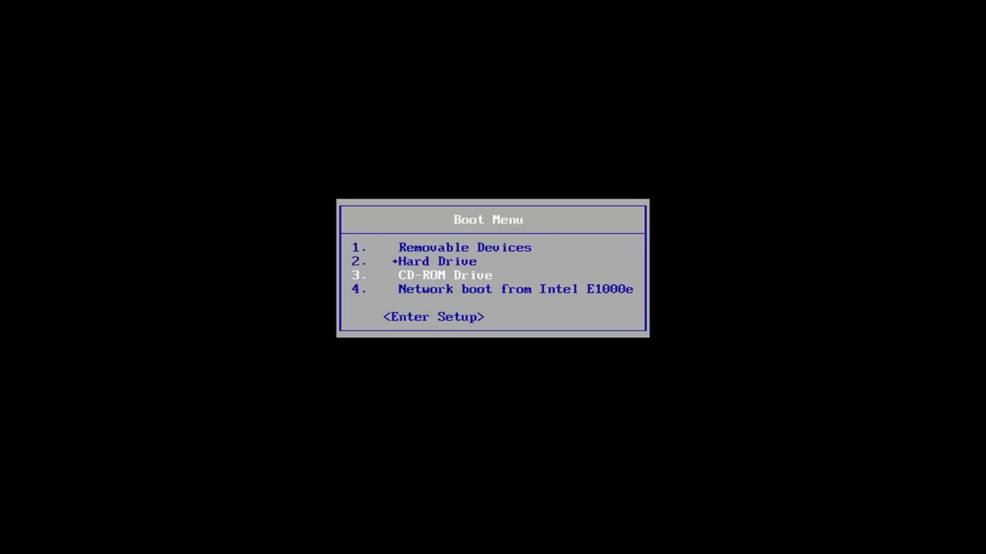
{"action": "key", "text": "Return"}
{"action": "key", "text": "Return"}
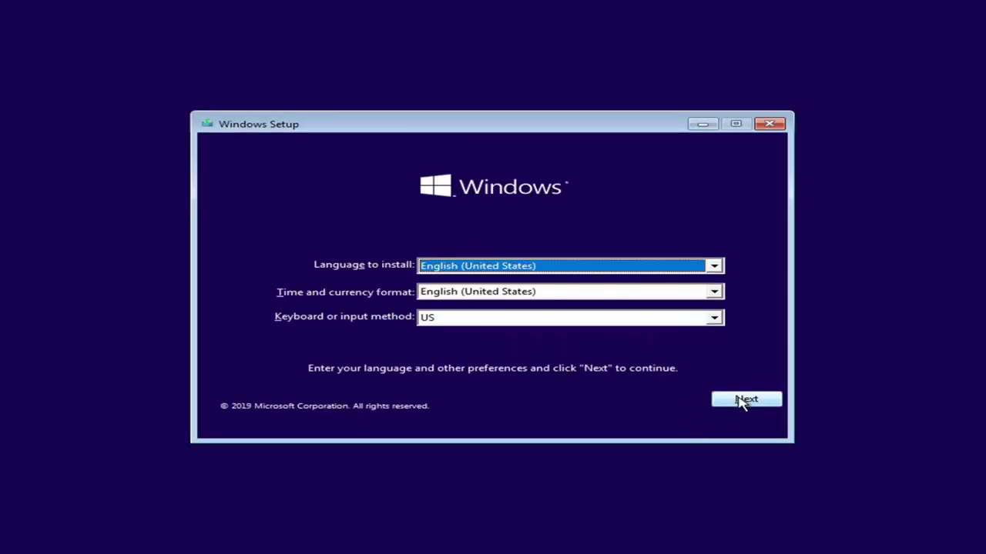
Step: Accept the language settings, enter the repair environment and run Startup Repair on the Windows 10 installation
{"action": "left_click", "coordinate": [743, 403]}
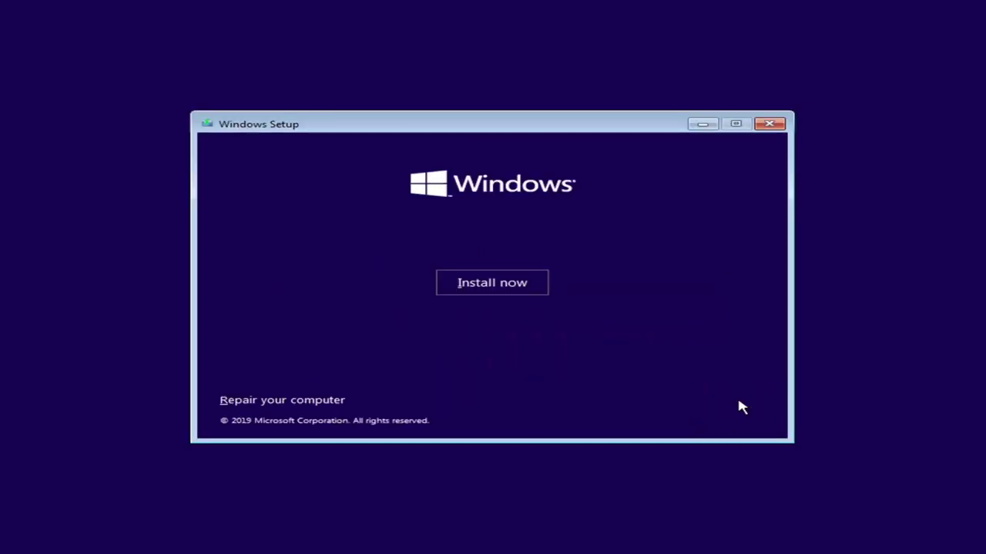
{"action": "left_click", "coordinate": [281, 402]}
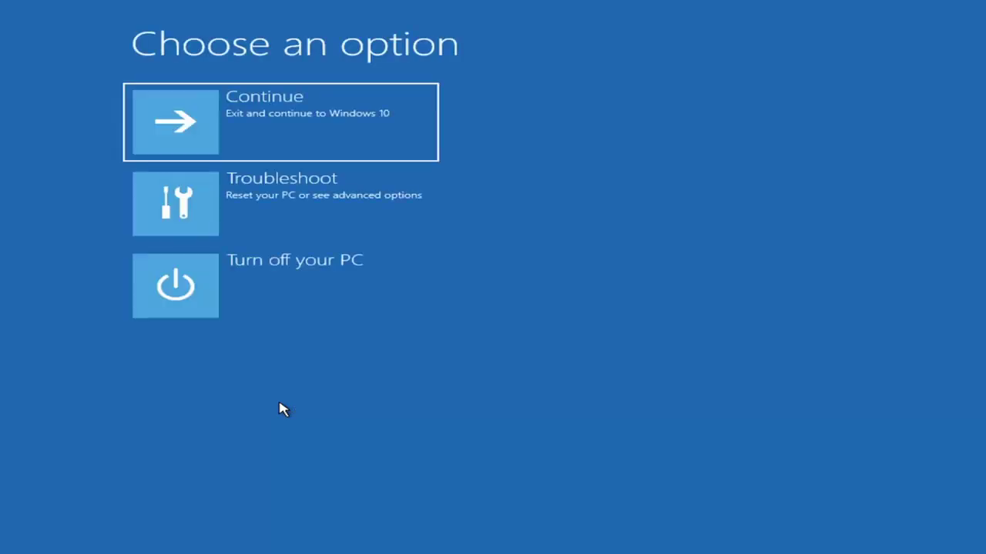
{"action": "left_click", "coordinate": [226, 211]}
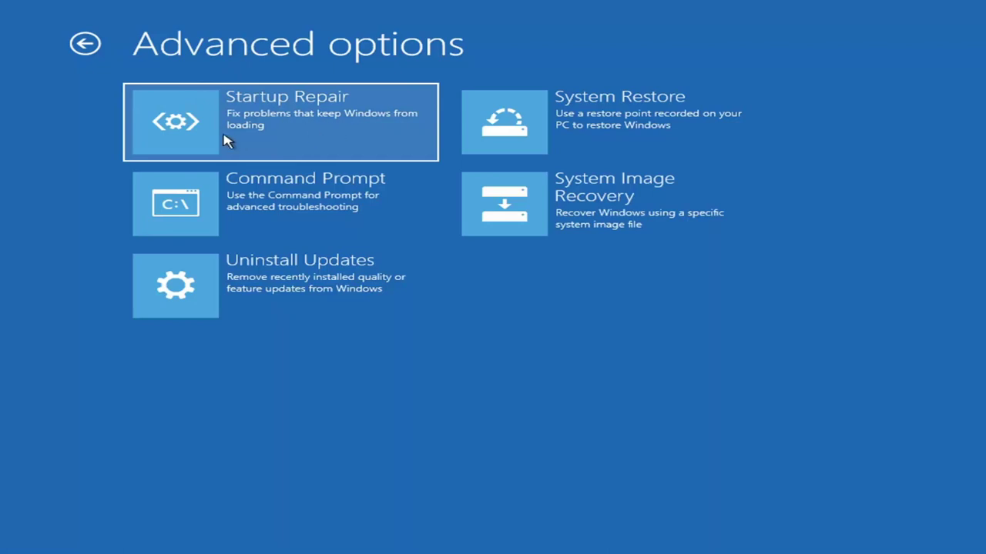
{"action": "left_click", "coordinate": [262, 132]}
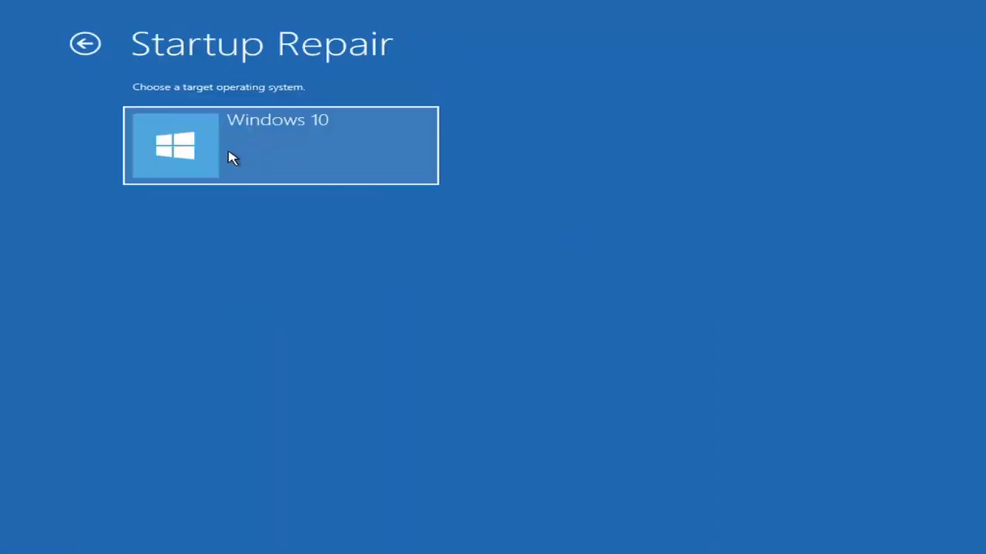
{"action": "left_click", "coordinate": [288, 132]}
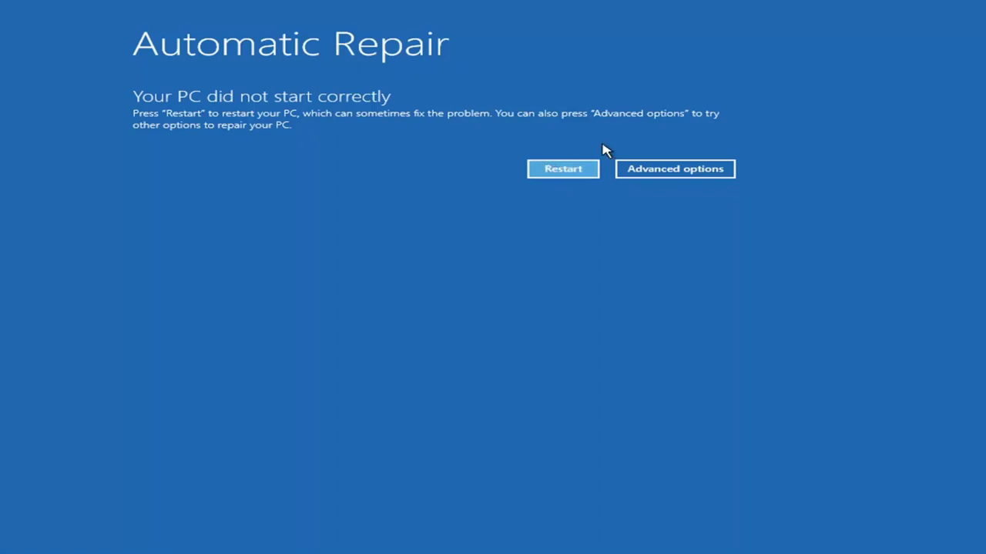
Step: Review the Uninstall Updates choices within the advanced troubleshooting options, and return to the advanced options
{"action": "left_click", "coordinate": [676, 176]}
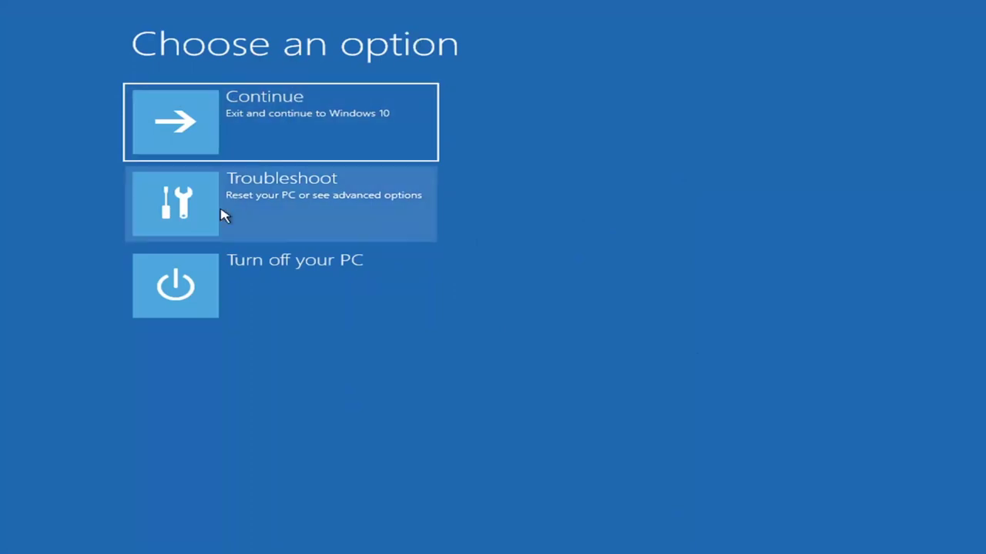
{"action": "left_click", "coordinate": [261, 207]}
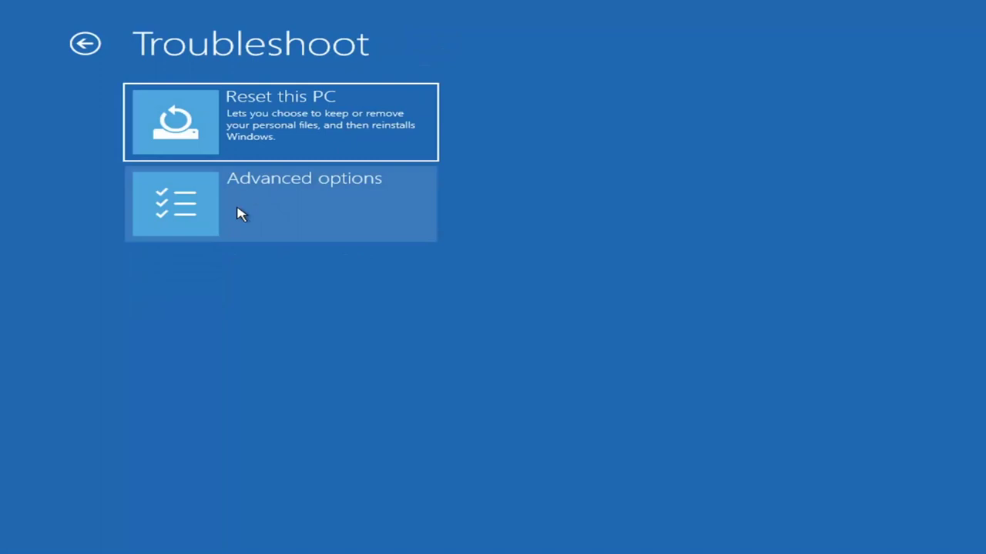
{"action": "left_click", "coordinate": [228, 213]}
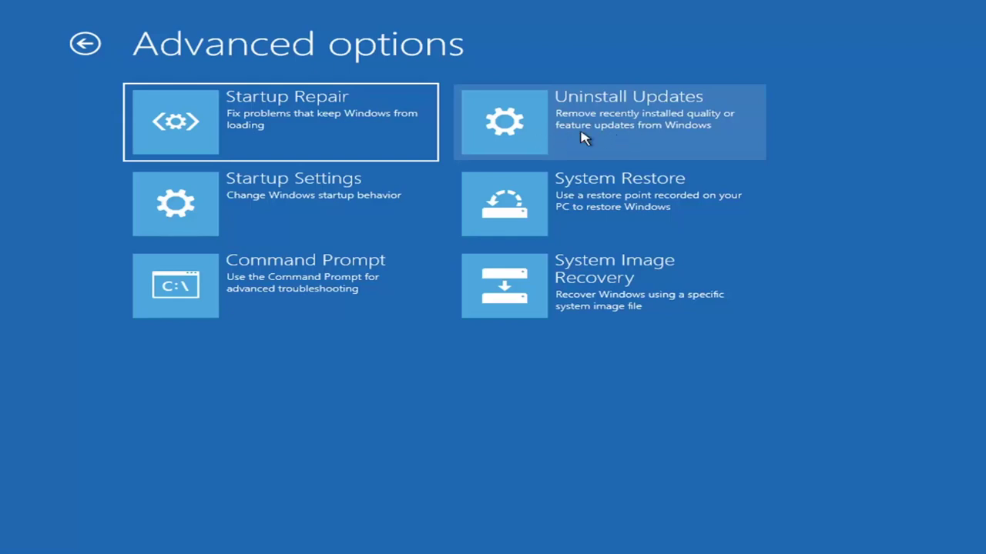
{"action": "left_click", "coordinate": [627, 133]}
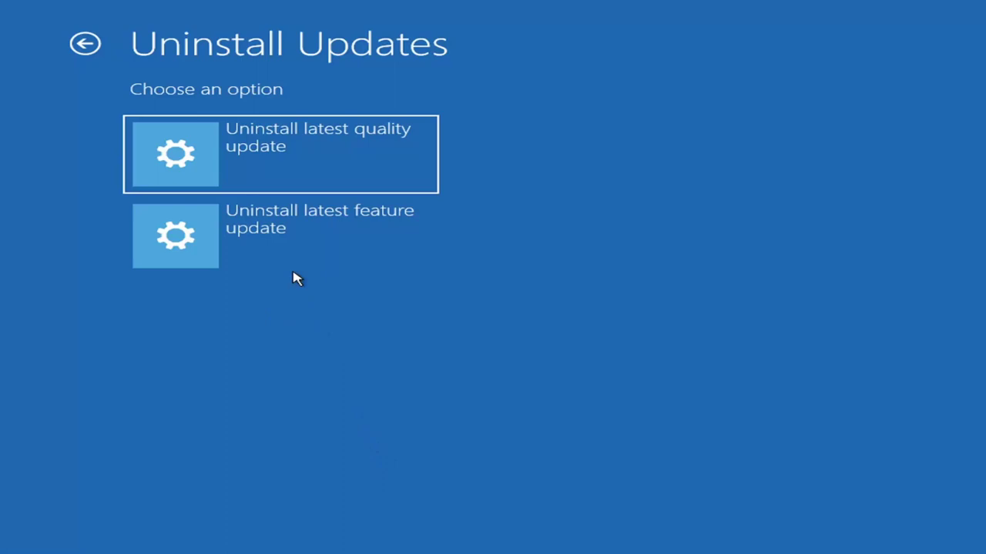
{"action": "left_click", "coordinate": [83, 42]}
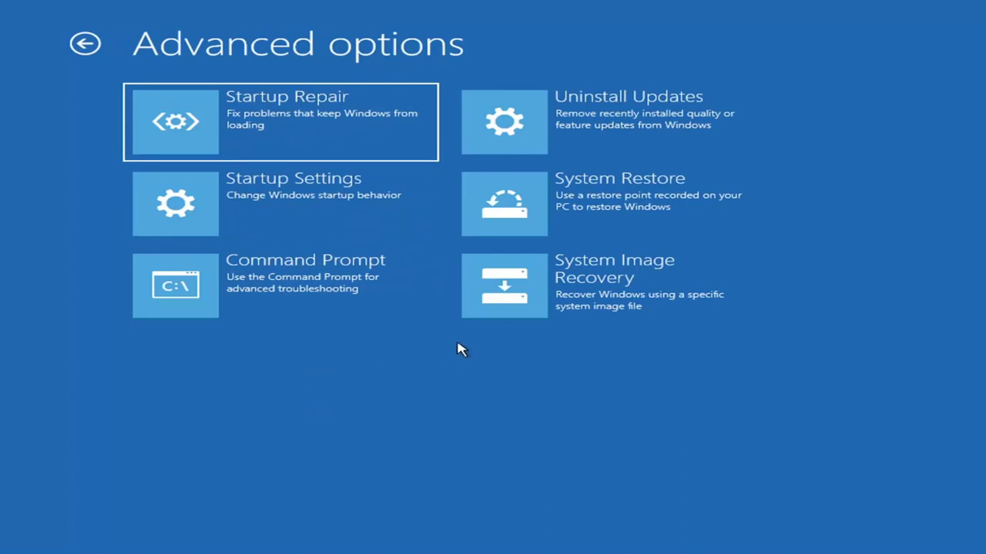
Step: Start System Image Recovery, choose the listed account and submit its account password
{"action": "left_click", "coordinate": [576, 291]}
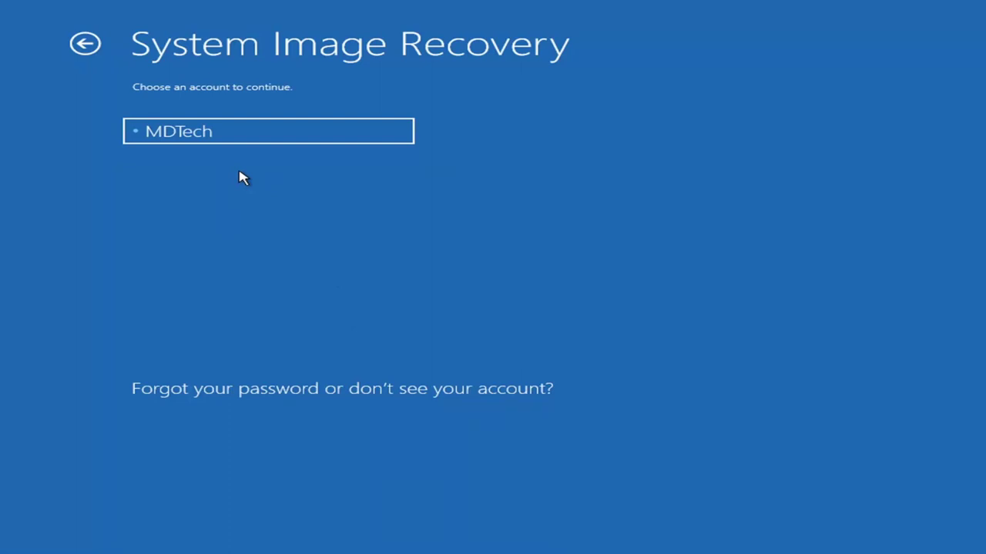
{"action": "left_click", "coordinate": [192, 133]}
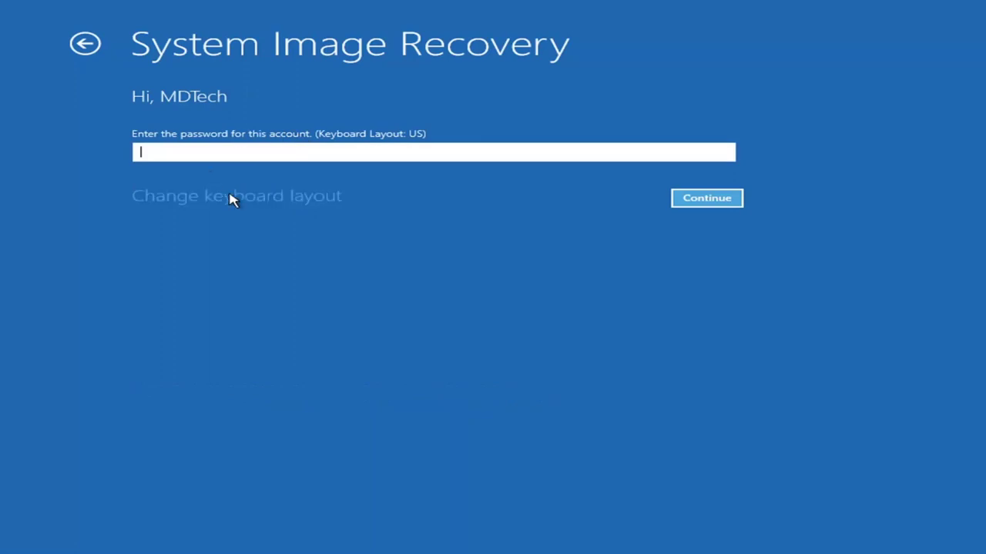
{"action": "type", "text": "•••••••••"}
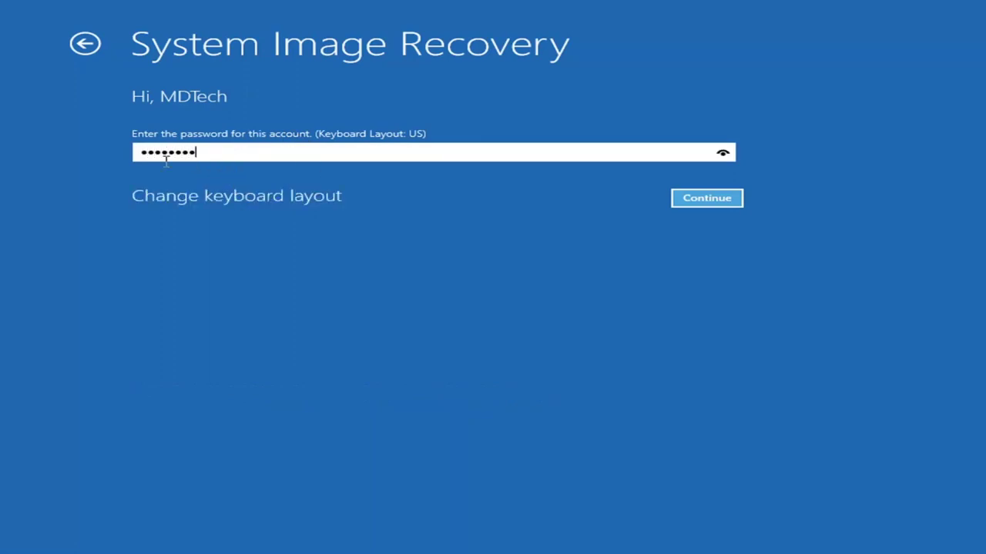
{"action": "left_click", "coordinate": [703, 202]}
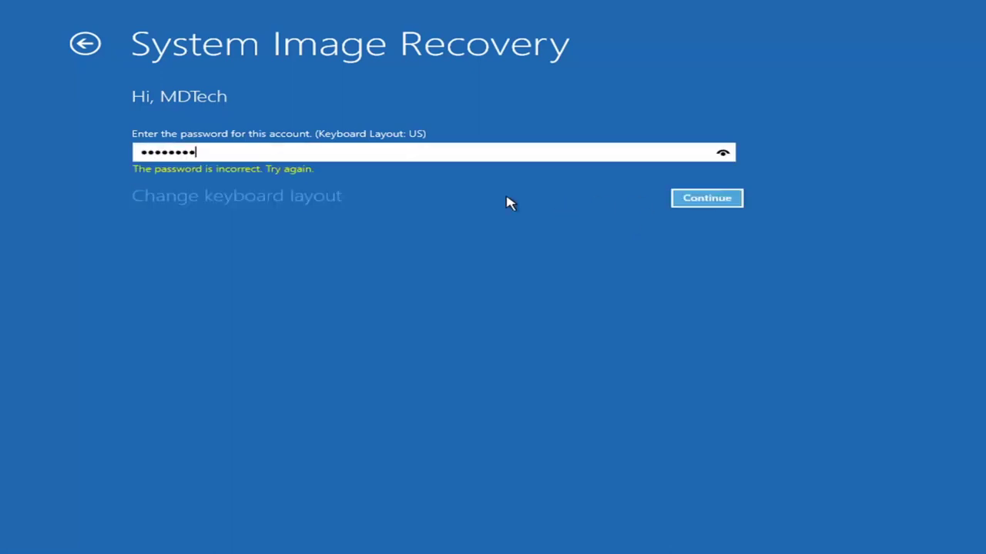
Step: Clear the account password field and continue with it empty to open the computer re-imaging wizard
{"action": "left_click_drag", "start_coordinate": [268, 151], "coordinate": [28, 143]}
{"action": "key", "text": "BackSpace"}
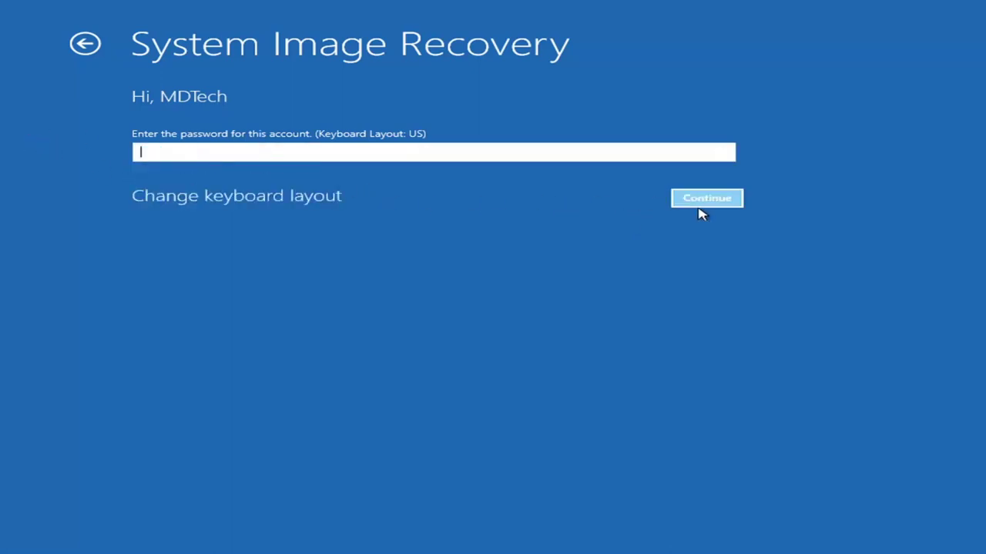
{"action": "left_click", "coordinate": [710, 207]}
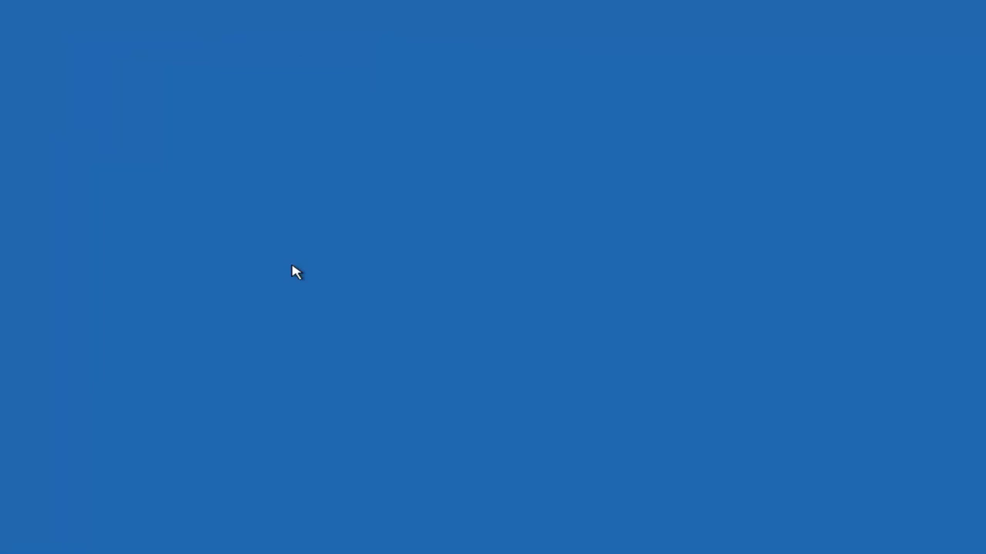
{"action": "left_click_drag", "start_coordinate": [410, 248], "coordinate": [410, 204]}
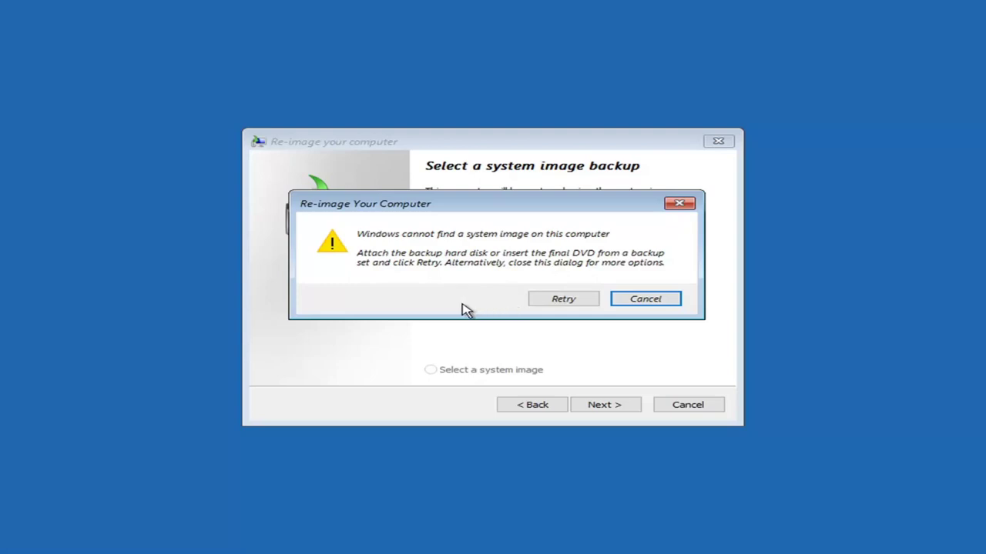
Step: Dismiss the missing system image warning and cancel the computer re-imaging wizard
{"action": "mouse_move", "coordinate": [512, 211]}
{"action": "left_mouse_down"}
{"action": "mouse_move", "coordinate": [520, 286]}
{"action": "mouse_move", "coordinate": [510, 408]}
{"action": "mouse_move", "coordinate": [514, 196]}
{"action": "left_mouse_up"}
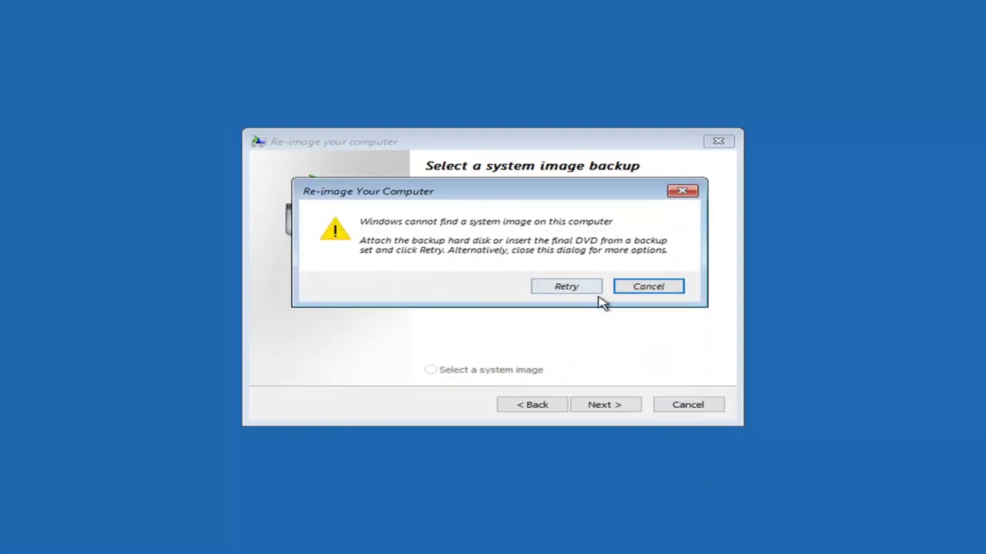
{"action": "left_click_drag", "start_coordinate": [481, 190], "coordinate": [493, 172]}
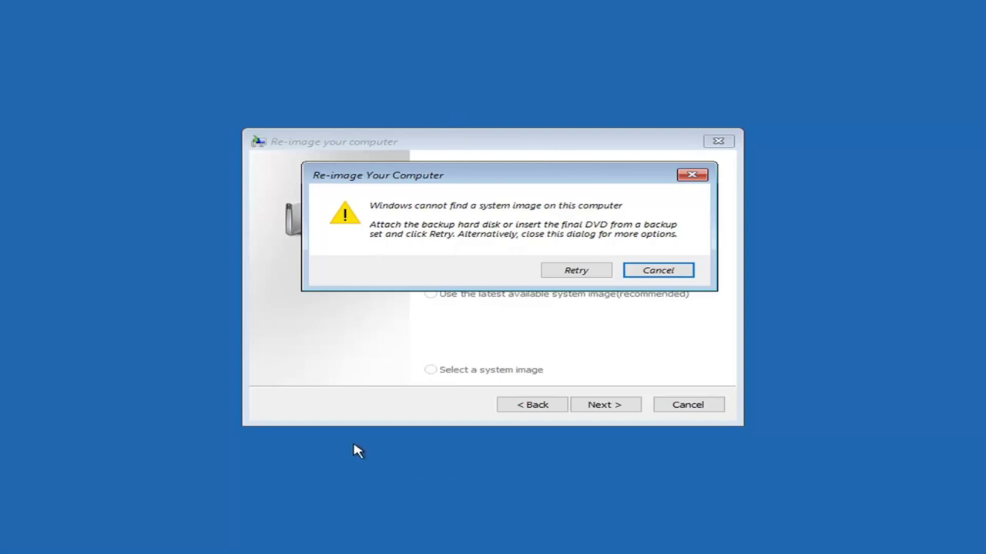
{"action": "left_click", "coordinate": [692, 176]}
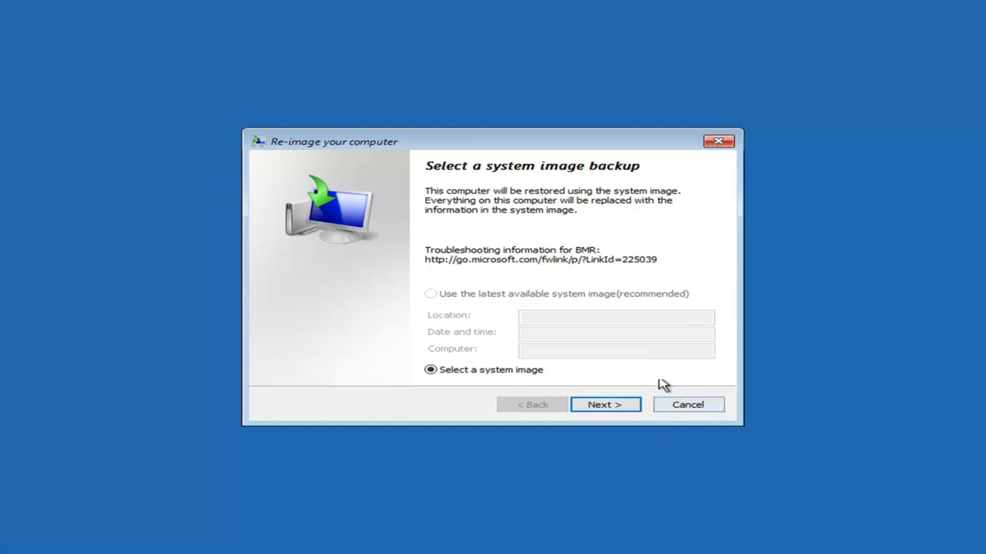
{"action": "left_click", "coordinate": [688, 414]}
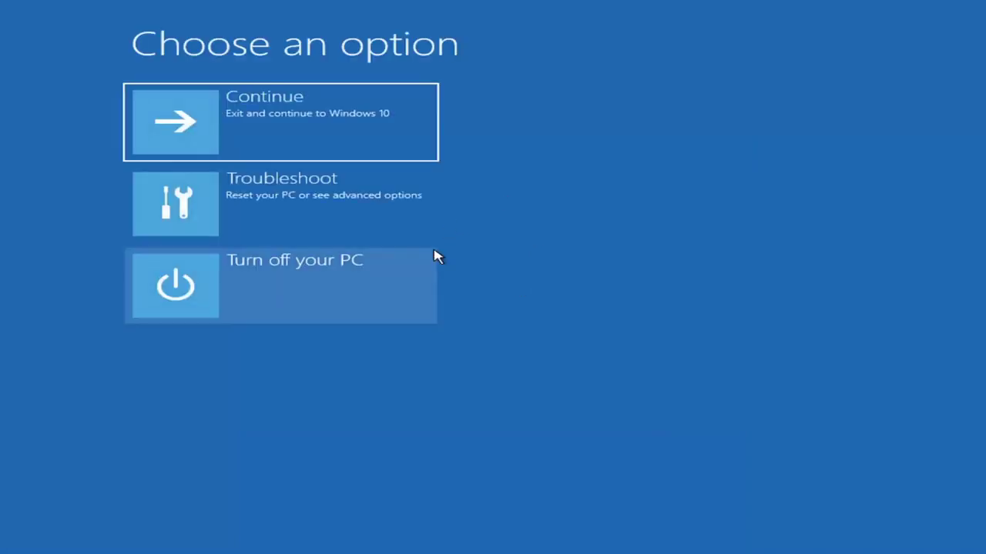
Step: Open Command Prompt from the advanced troubleshooting options and list the contents of the C: drive with dir
{"action": "left_click", "coordinate": [233, 205]}
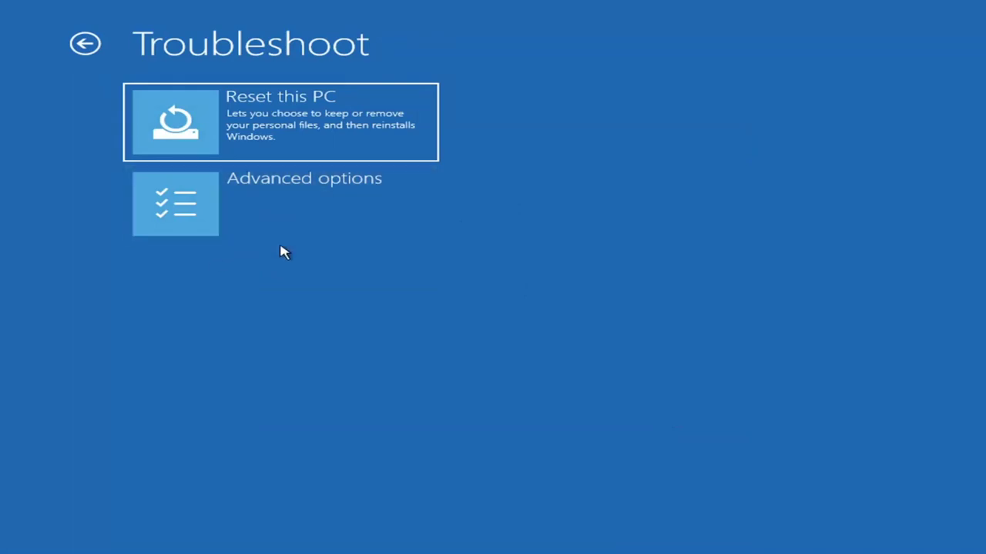
{"action": "left_click", "coordinate": [245, 223]}
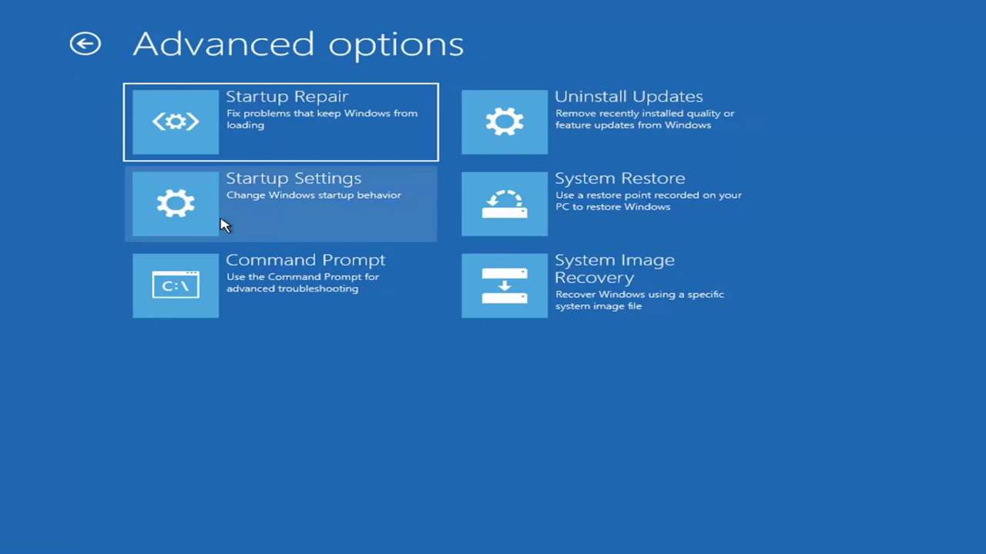
{"action": "left_click", "coordinate": [254, 297]}
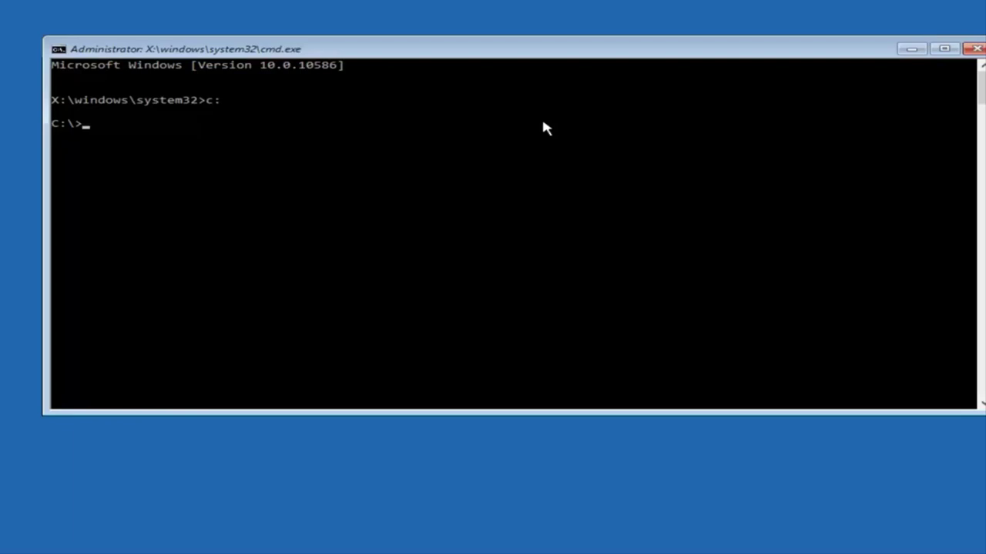
{"action": "type", "text": "dir"}
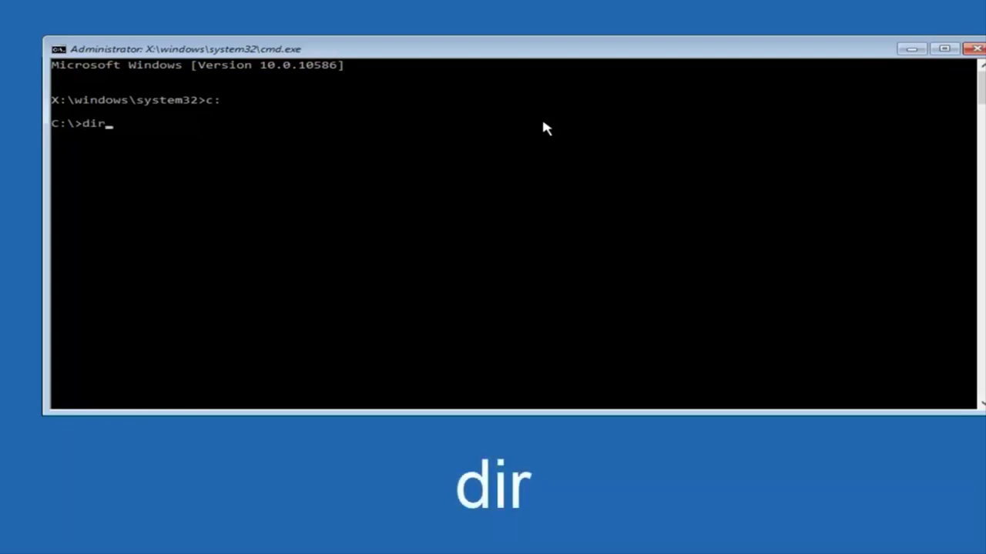
{"action": "key", "text": "Return"}
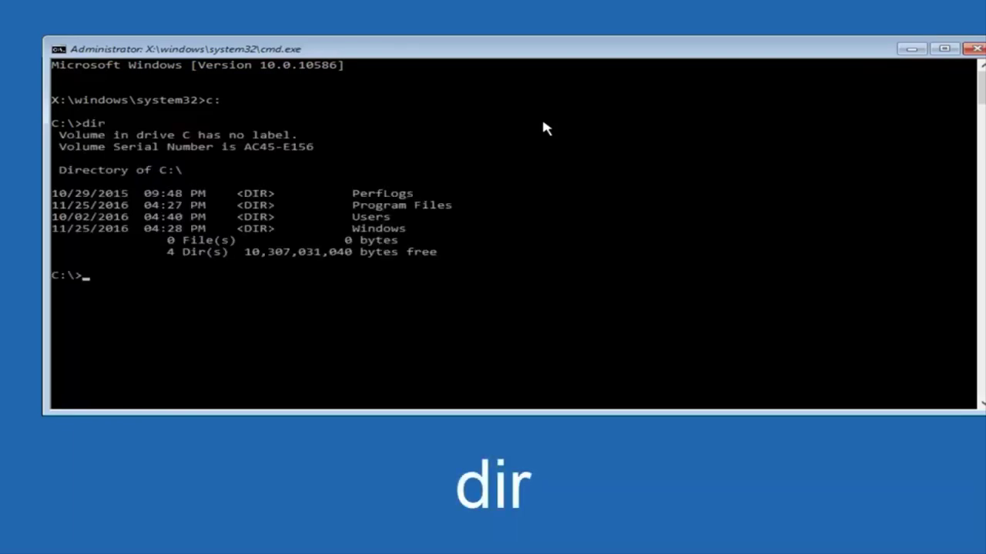
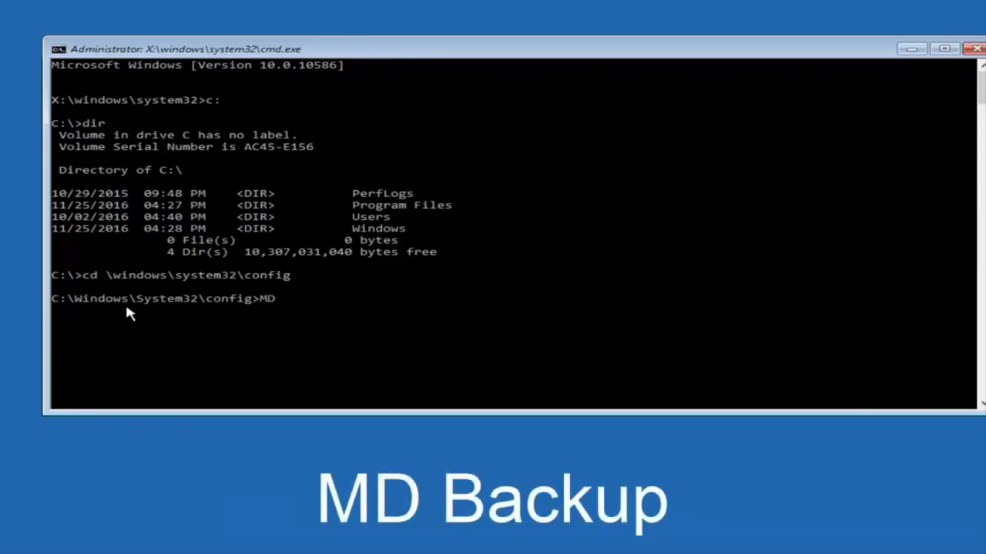
Step: Create a Backup folder in C:\Windows\System32\config and copy all of that directory's files into it with copy *.* backup
{"action": "type", "text": "Backup"}
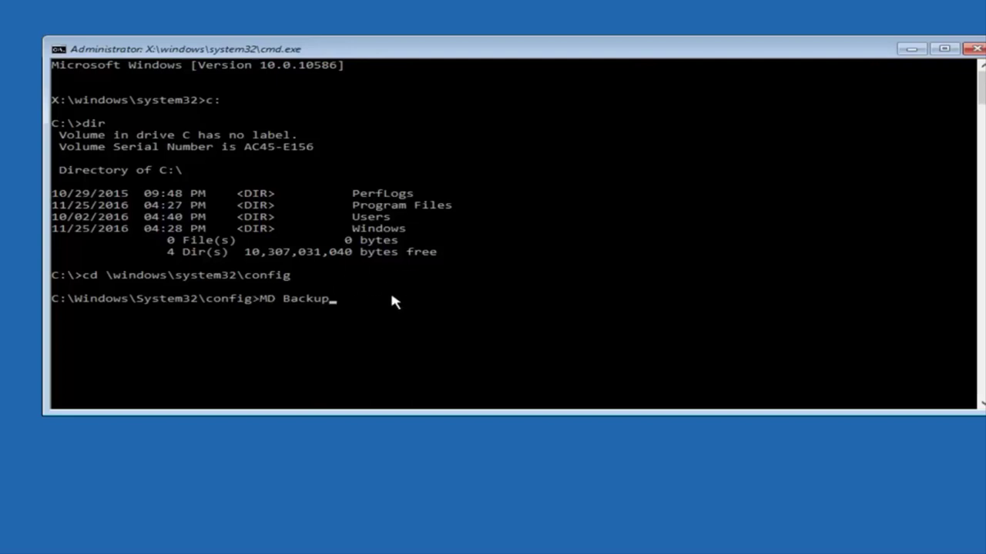
{"action": "key", "text": "Return"}
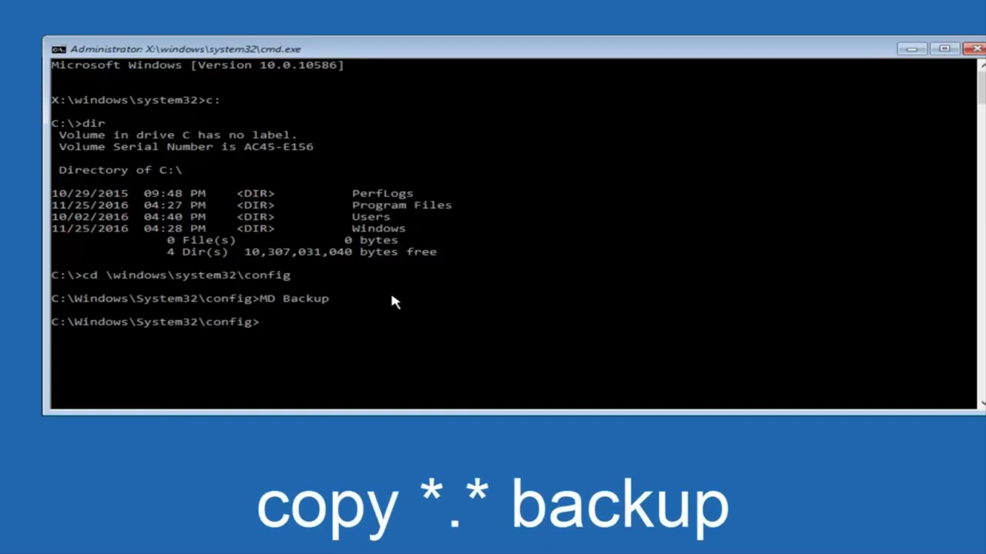
{"action": "type", "text": "copy *.* backup"}
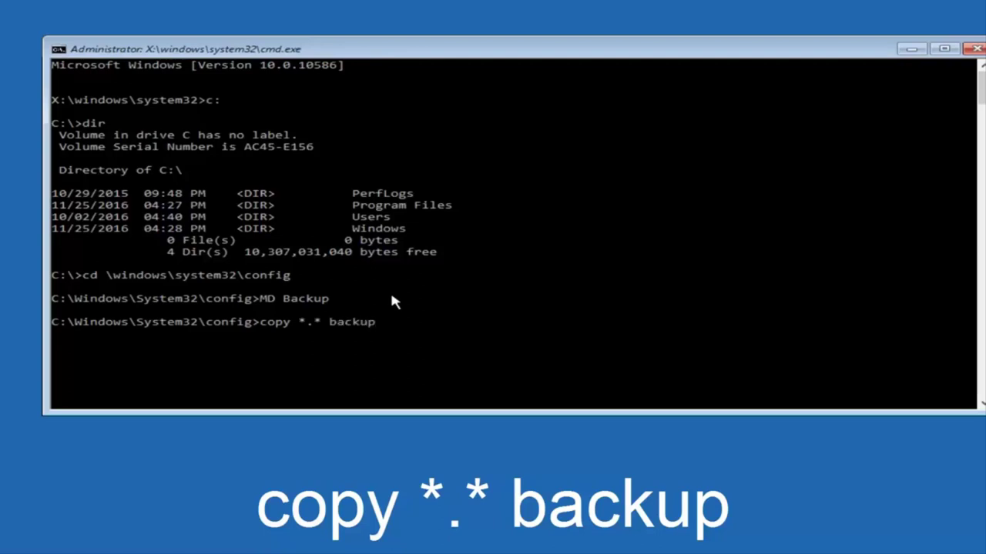
{"action": "key", "text": "Return"}
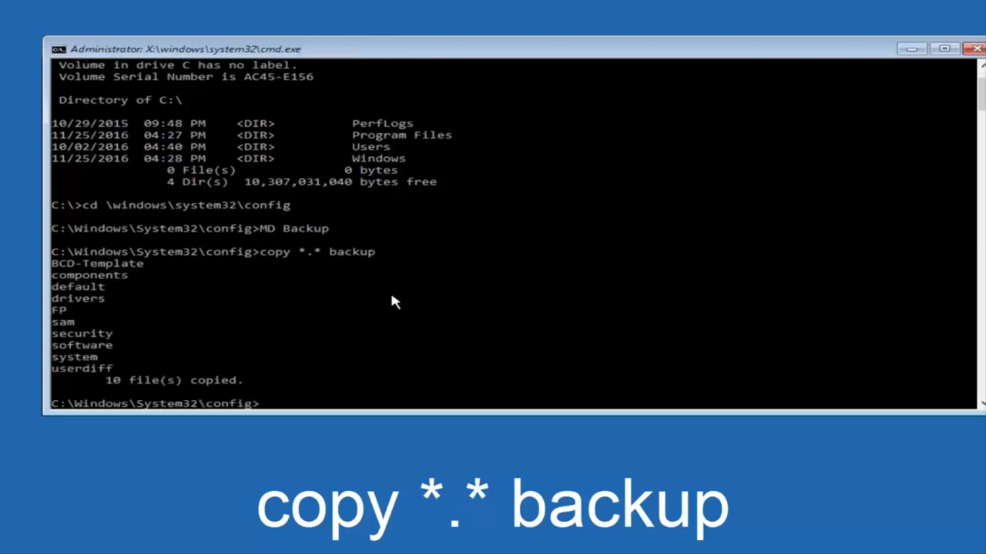
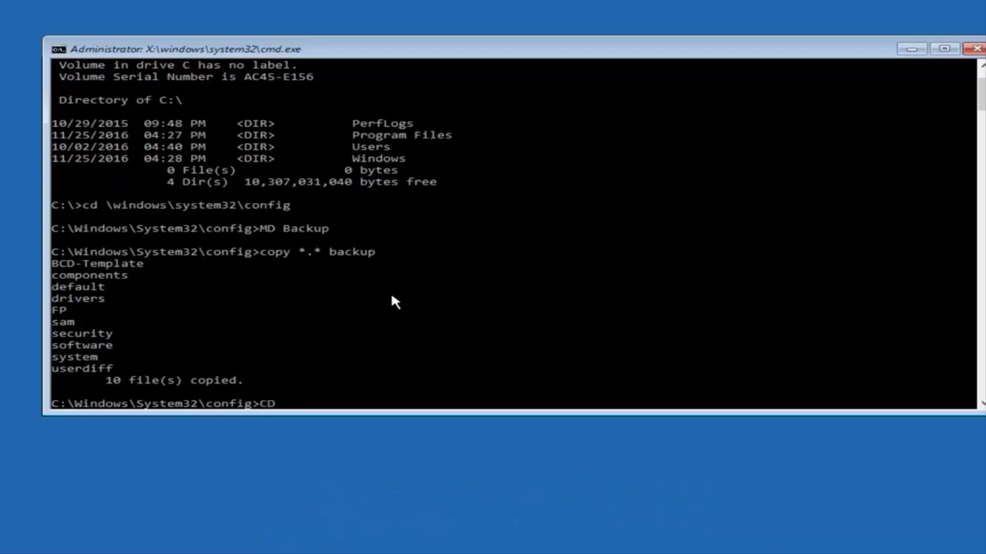
Step: Change to the regback subfolder of the config directory and list its files with dir
{"action": "type", "text": "reg"}
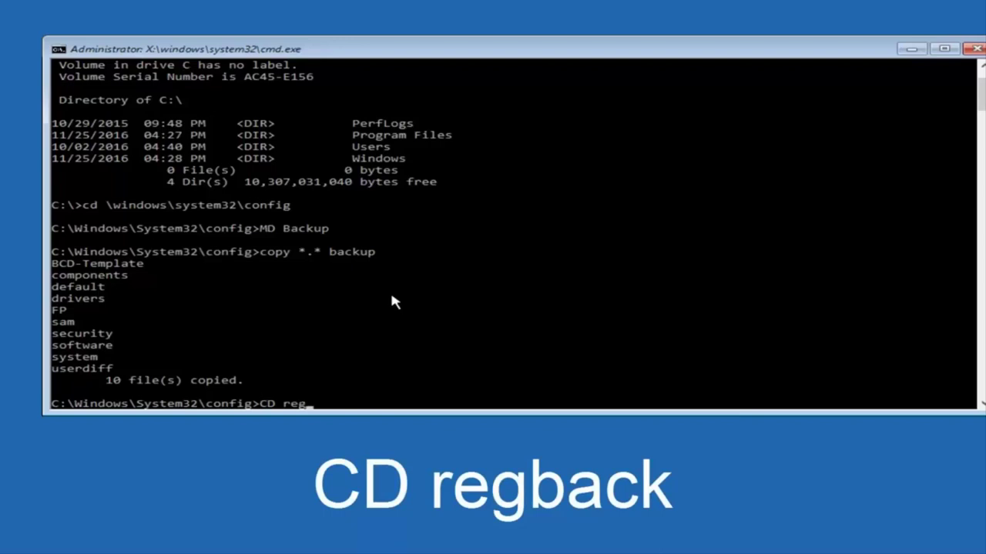
{"action": "type", "text": "back"}
{"action": "key", "text": "Return"}
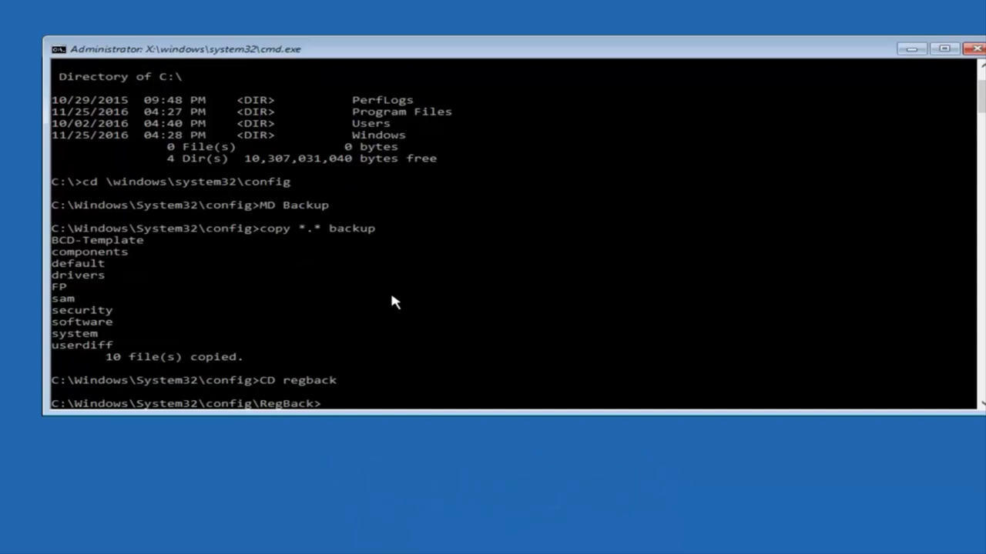
{"action": "type", "text": "dir"}
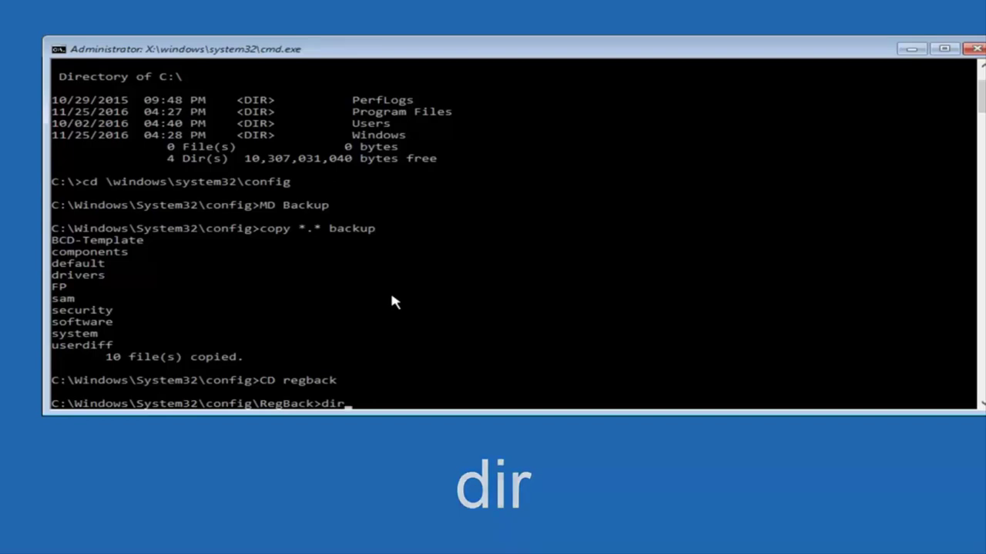
{"action": "key", "text": "Return"}
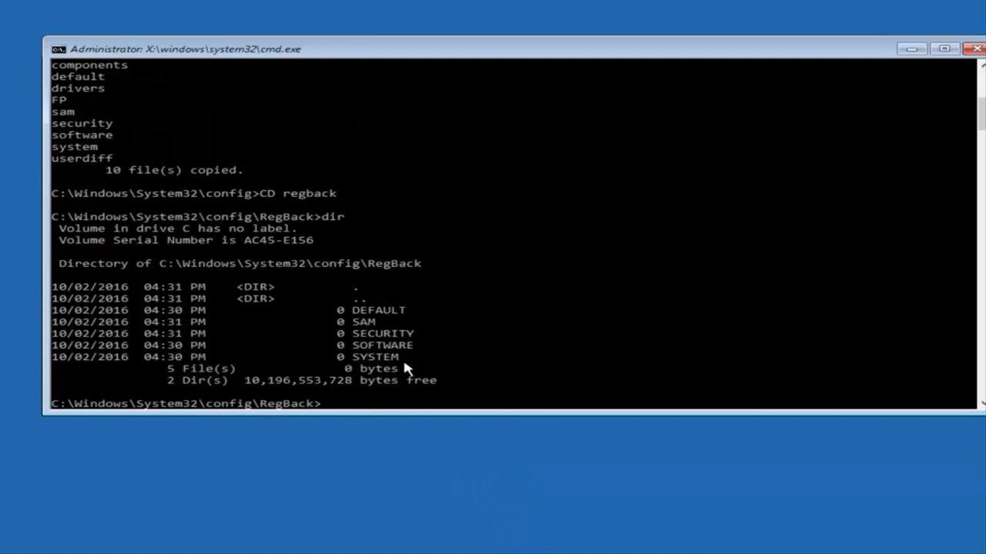
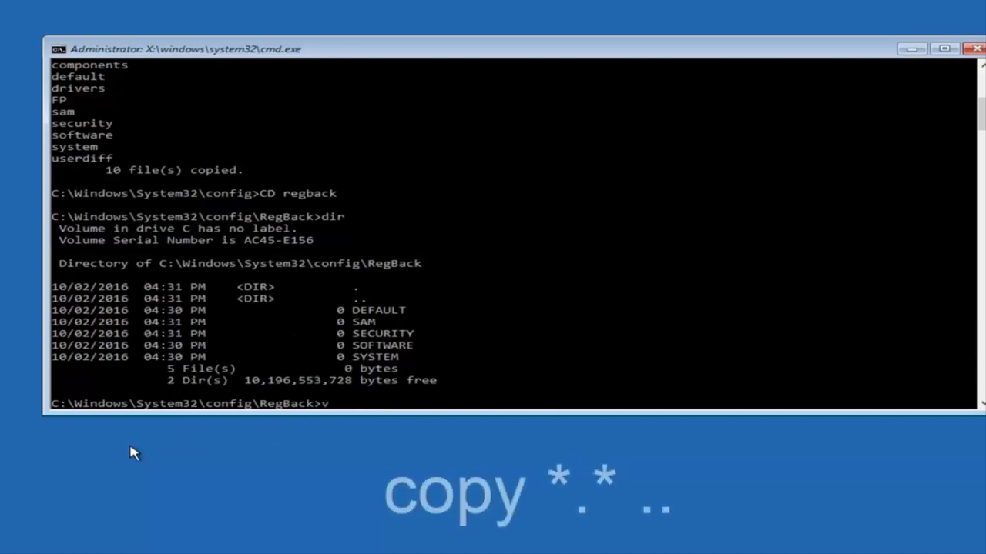
Step: Copy all RegBack files into the parent config folder with copy *.* .., overwriting all existing files, and exit Command Prompt
{"action": "type", "text": "vop"}
{"action": "key", "text": "BackSpace"}
{"action": "key", "text": "BackSpace"}
{"action": "key", "text": "BackSpace"}
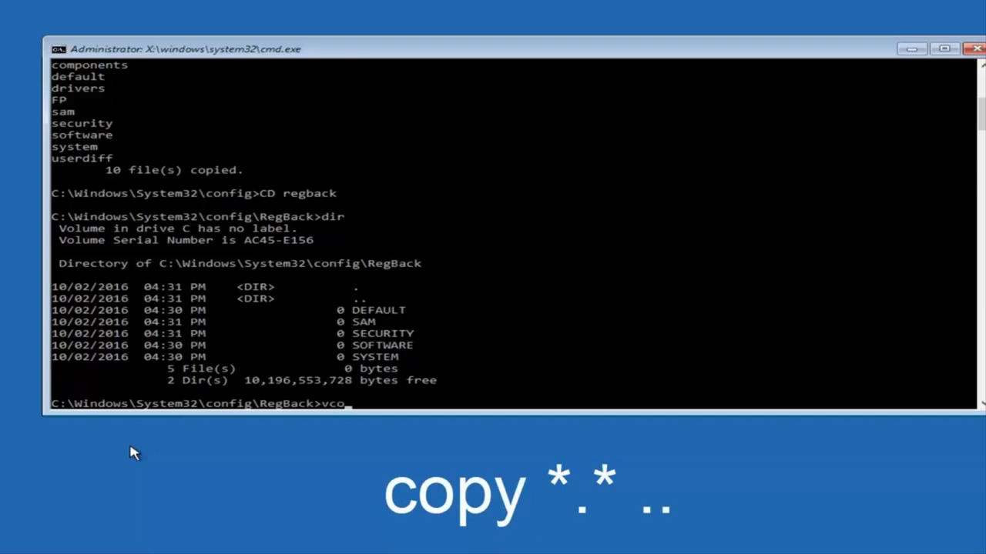
{"action": "type", "text": "copy"}
{"action": "type", "text": "*."}
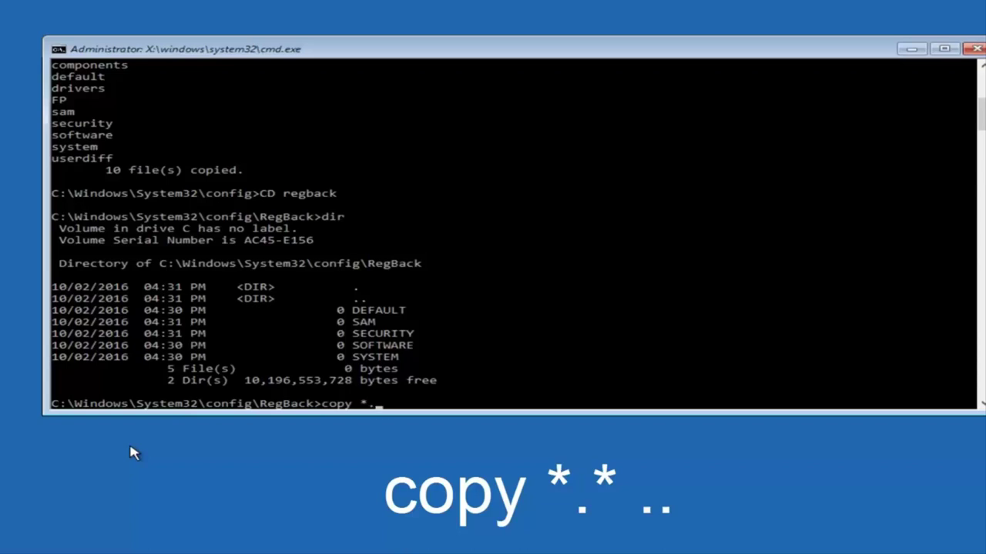
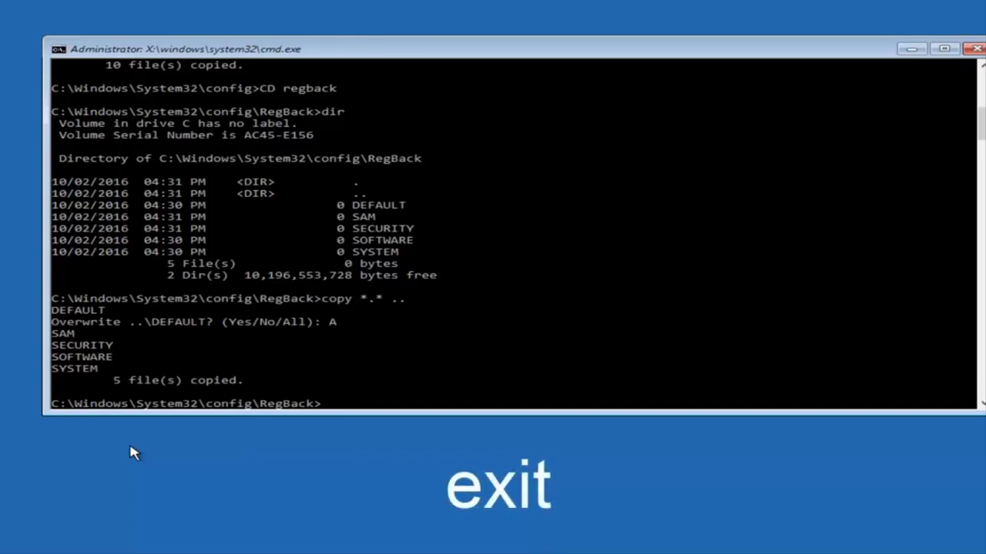
{"action": "type", "text": "exit"}
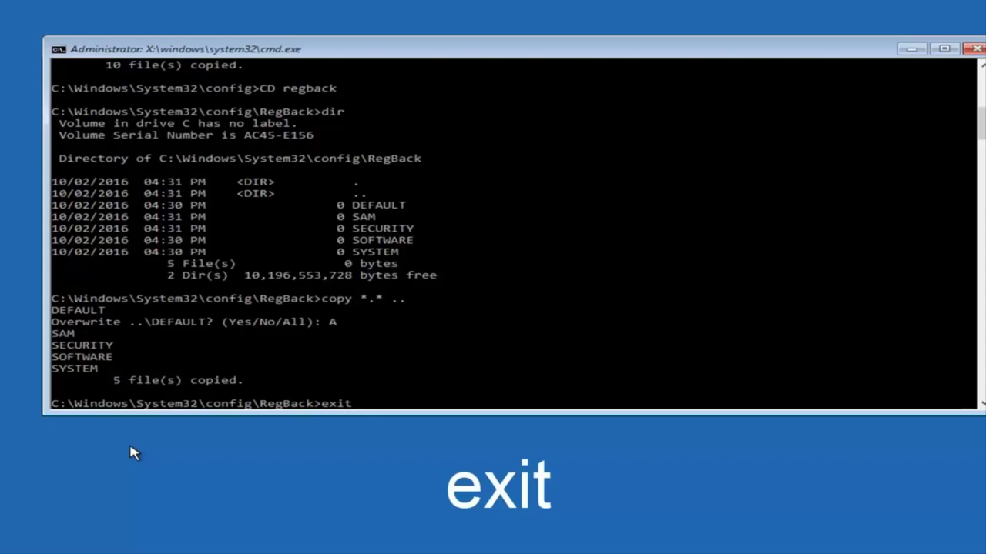
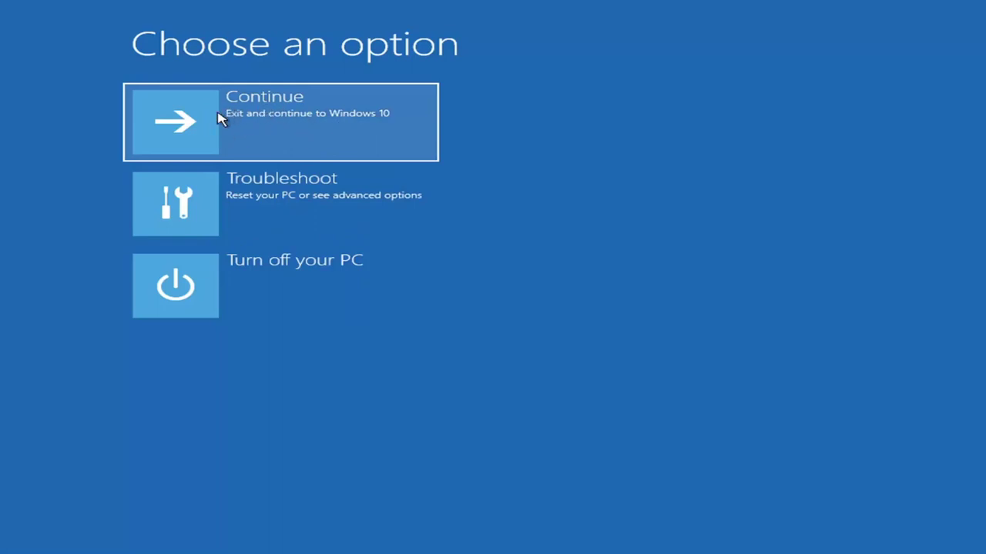
Step: Reset this PC from the troubleshooting options, choosing Keep my files and Local reinstall, and start the reset
{"action": "left_click", "coordinate": [242, 210]}
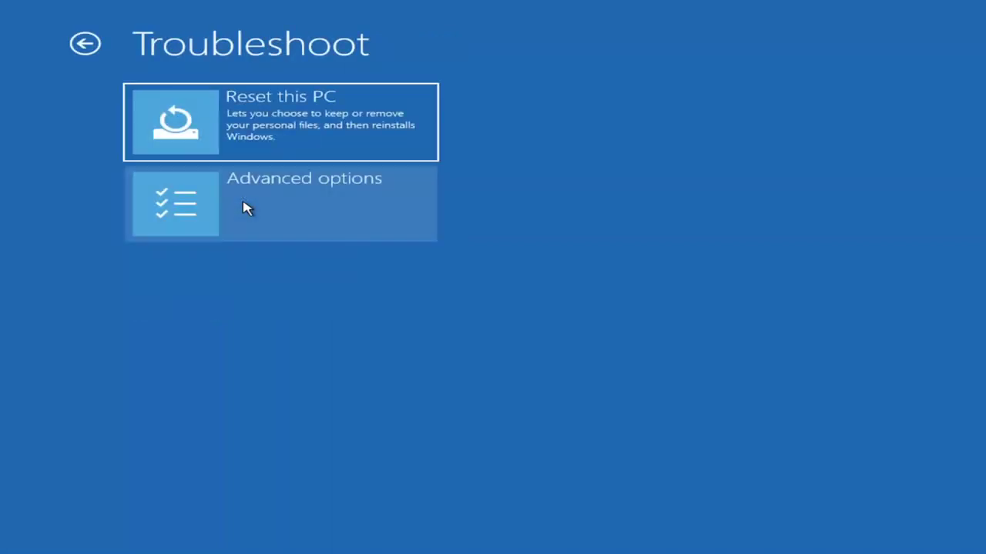
{"action": "left_click", "coordinate": [245, 125]}
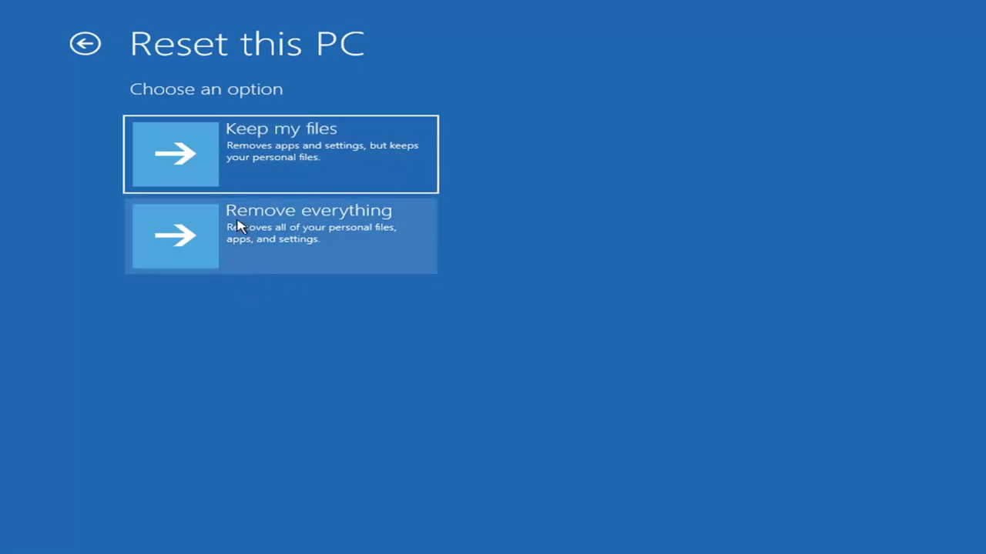
{"action": "left_click", "coordinate": [222, 160]}
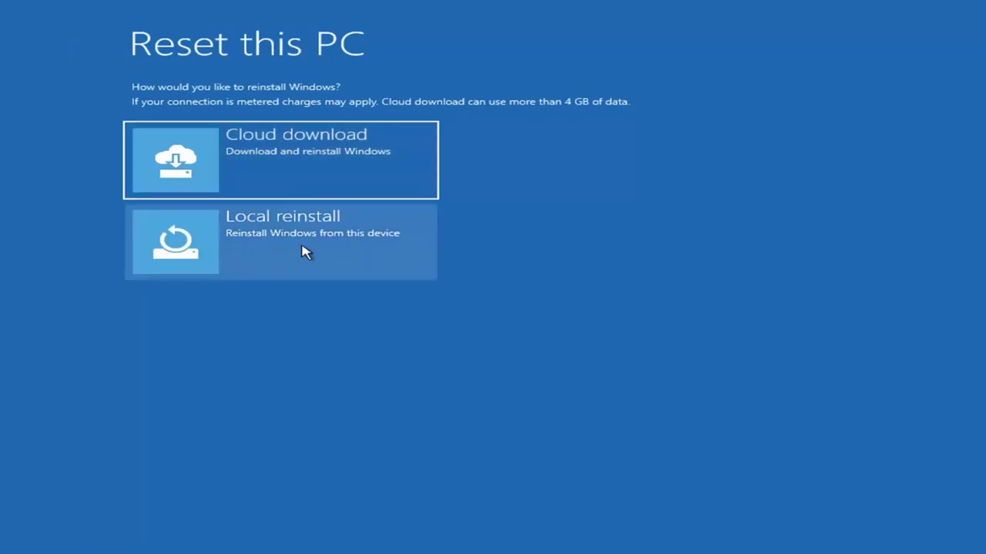
{"action": "left_click", "coordinate": [258, 243]}
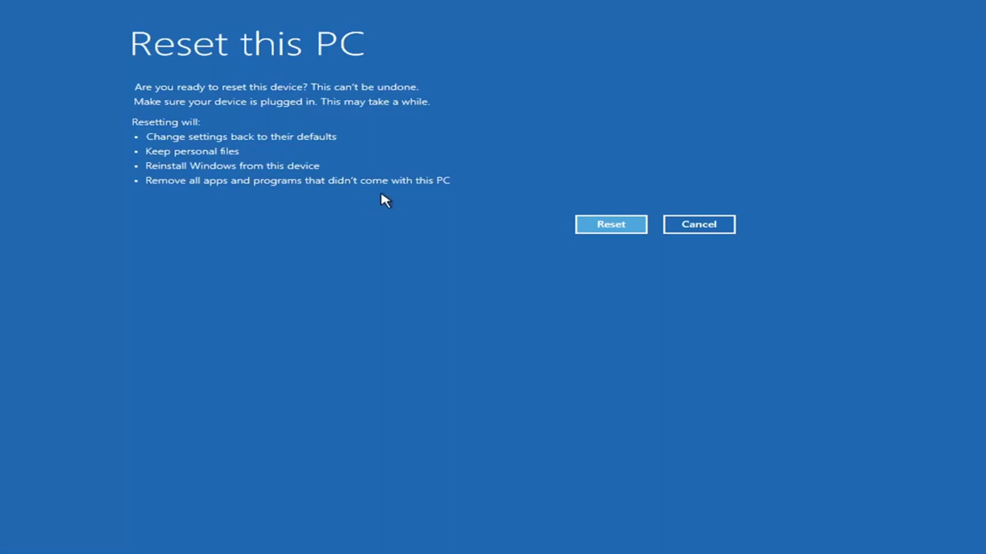
{"action": "left_click", "coordinate": [610, 225]}
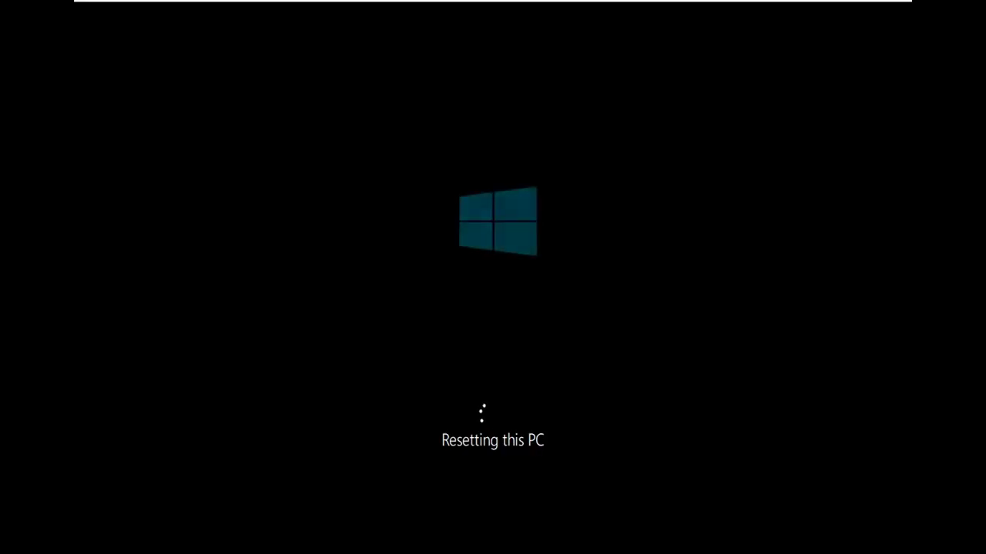